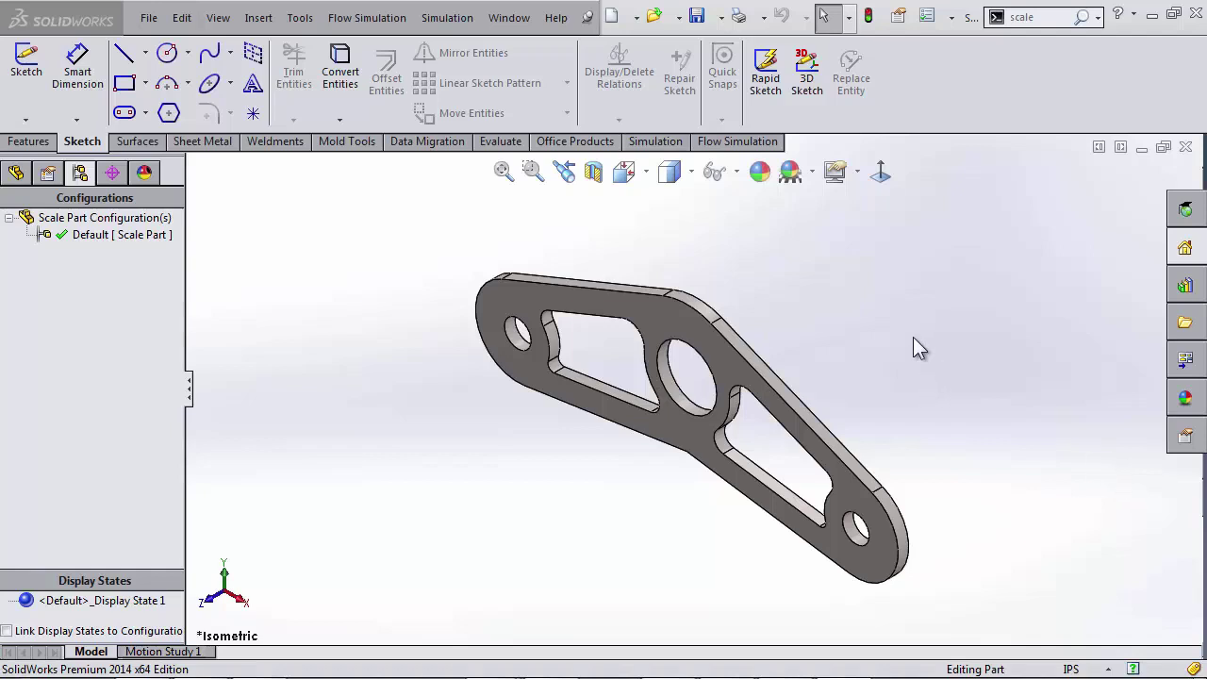
Turn the bracket to the Front view and show its 4.000, 2.000, Ø1.500, Ø1.000 and .550 dimensions.
{"action": "key", "text": "space"}
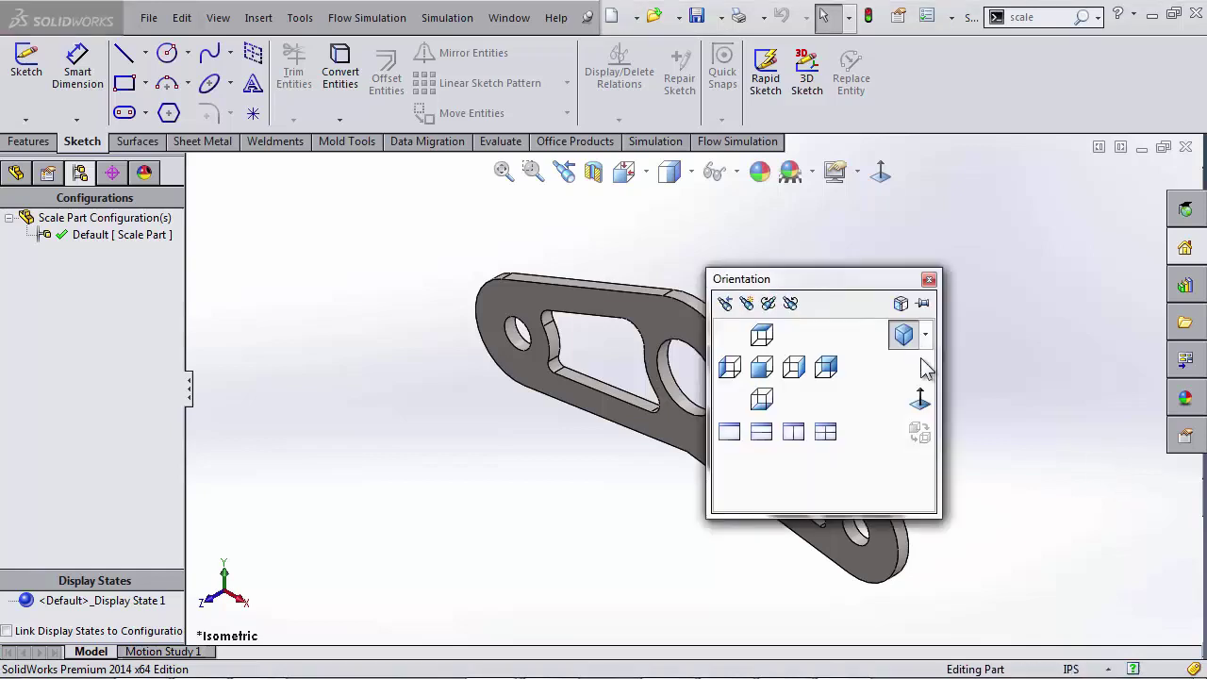
{"action": "left_click", "coordinate": [763, 366]}
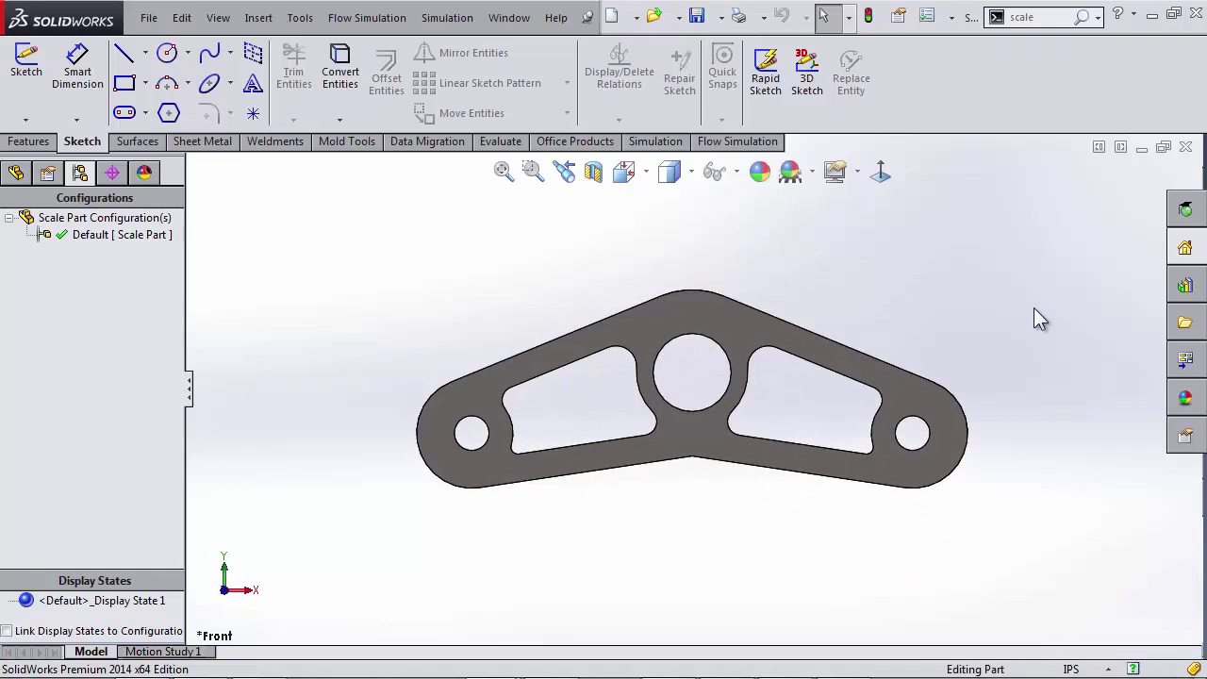
{"action": "left_click", "coordinate": [843, 359]}
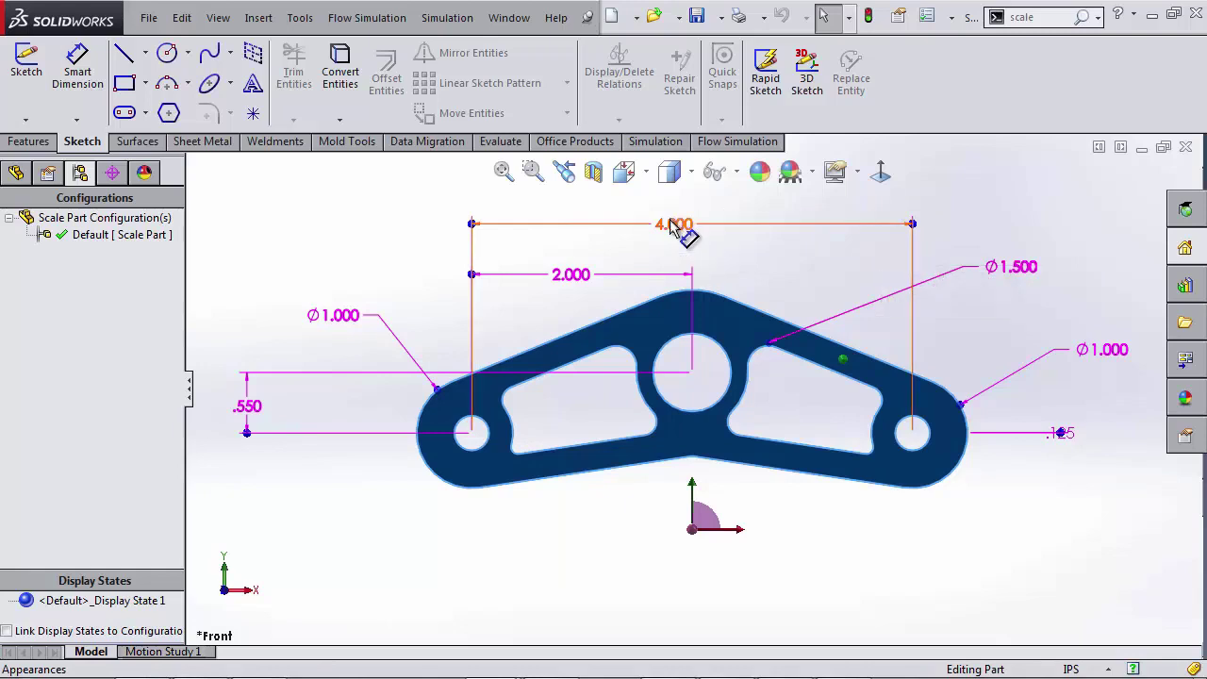
Start the Scale feature on the bracket, found via the 'scale' search and Insert > Features > Scale.
{"action": "left_click", "coordinate": [1044, 21]}
{"action": "double_click", "coordinate": [1044, 20]}
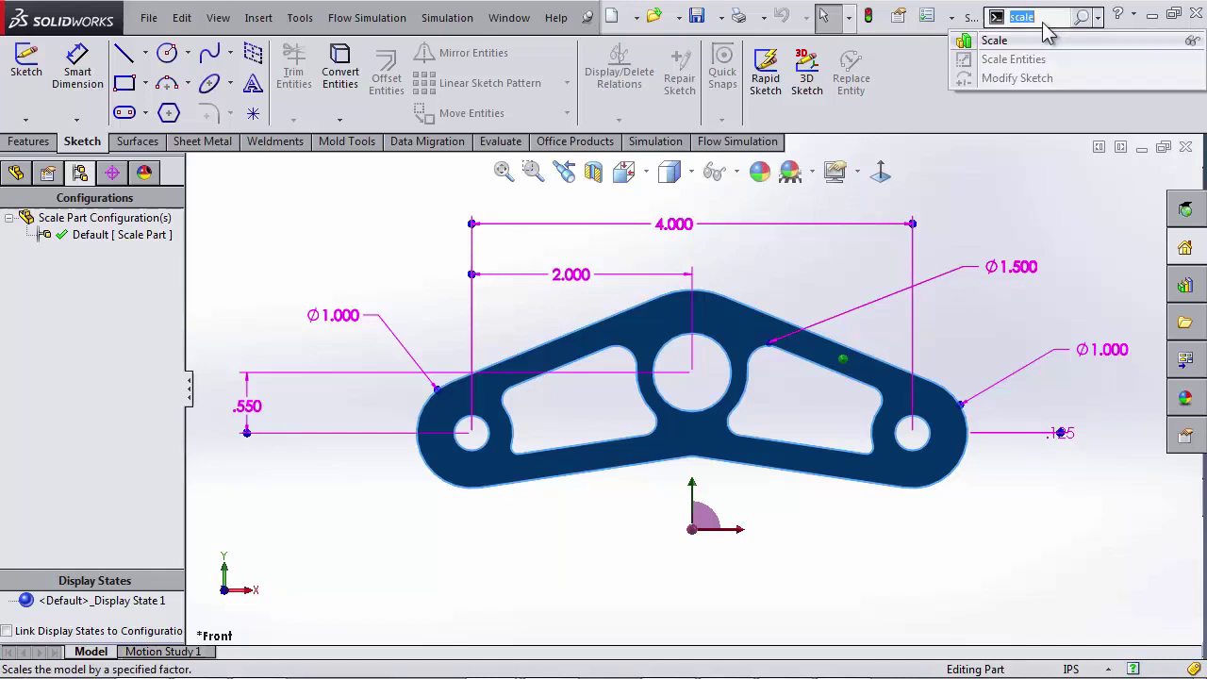
{"action": "left_click", "coordinate": [986, 56]}
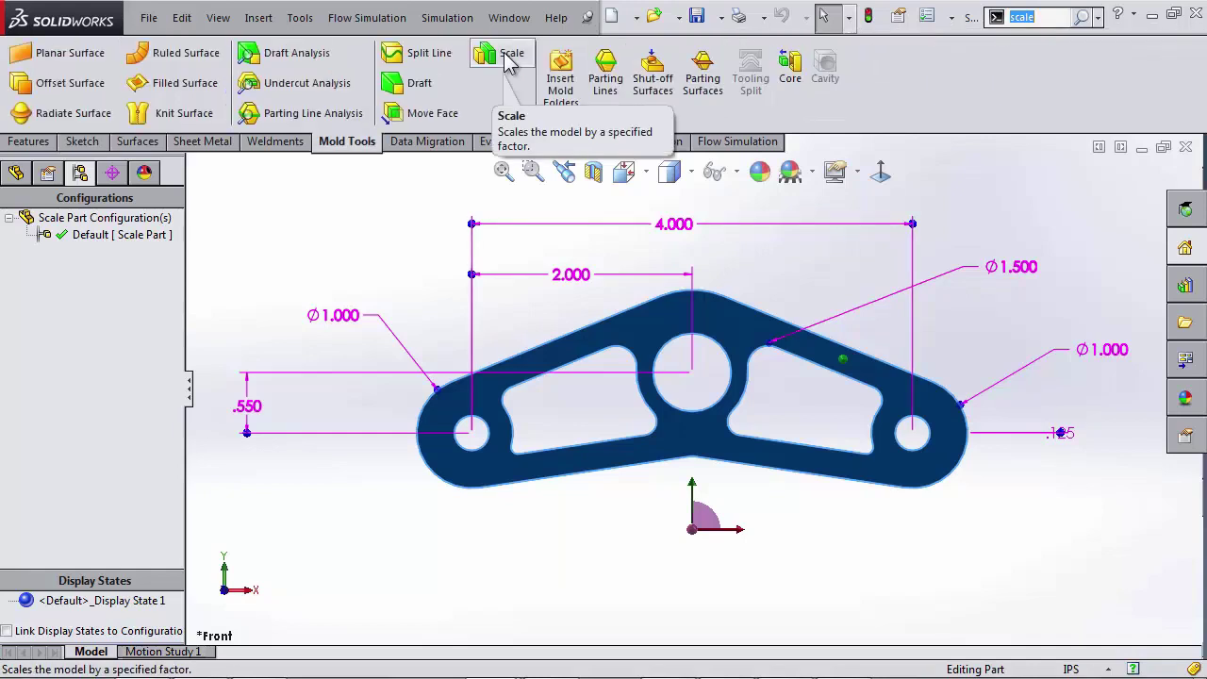
{"action": "left_click", "coordinate": [260, 21]}
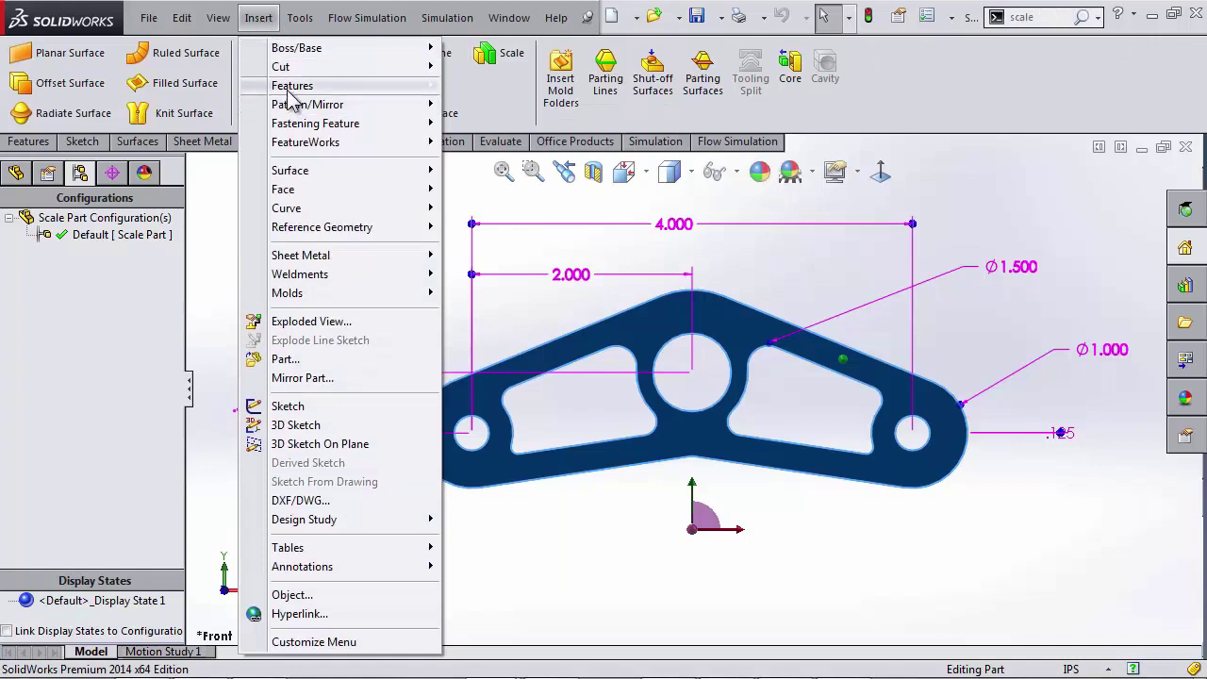
{"action": "mouse_move", "coordinate": [289, 91]}
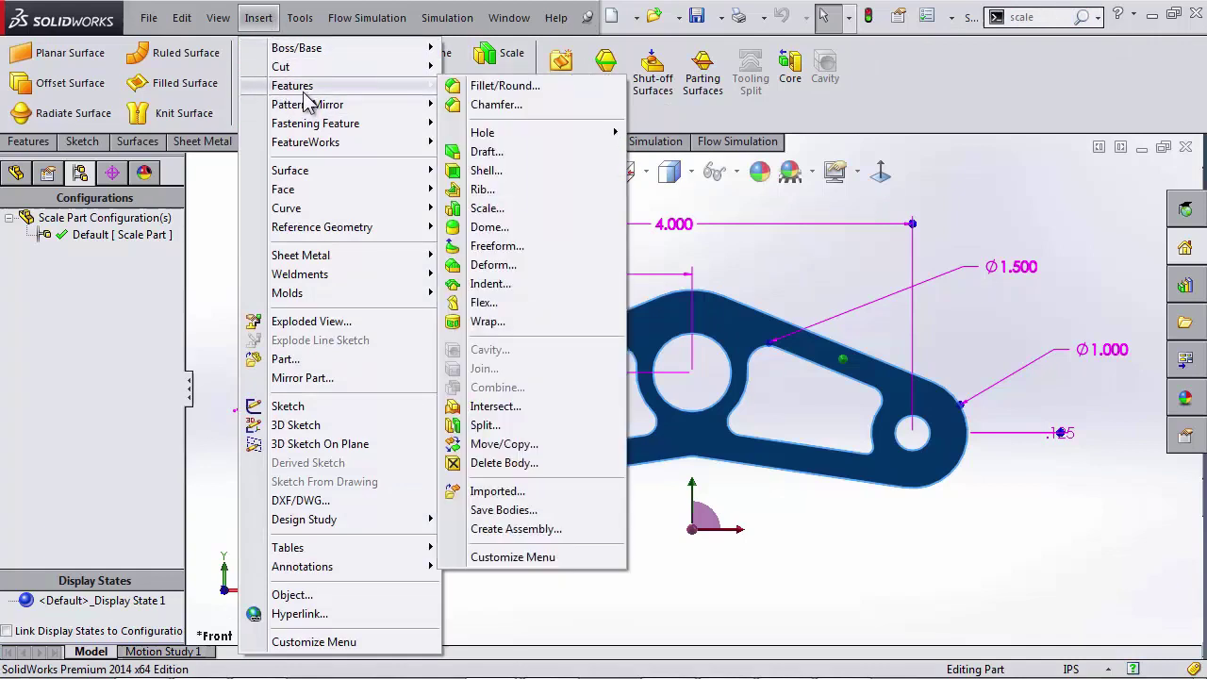
{"action": "left_click", "coordinate": [485, 209]}
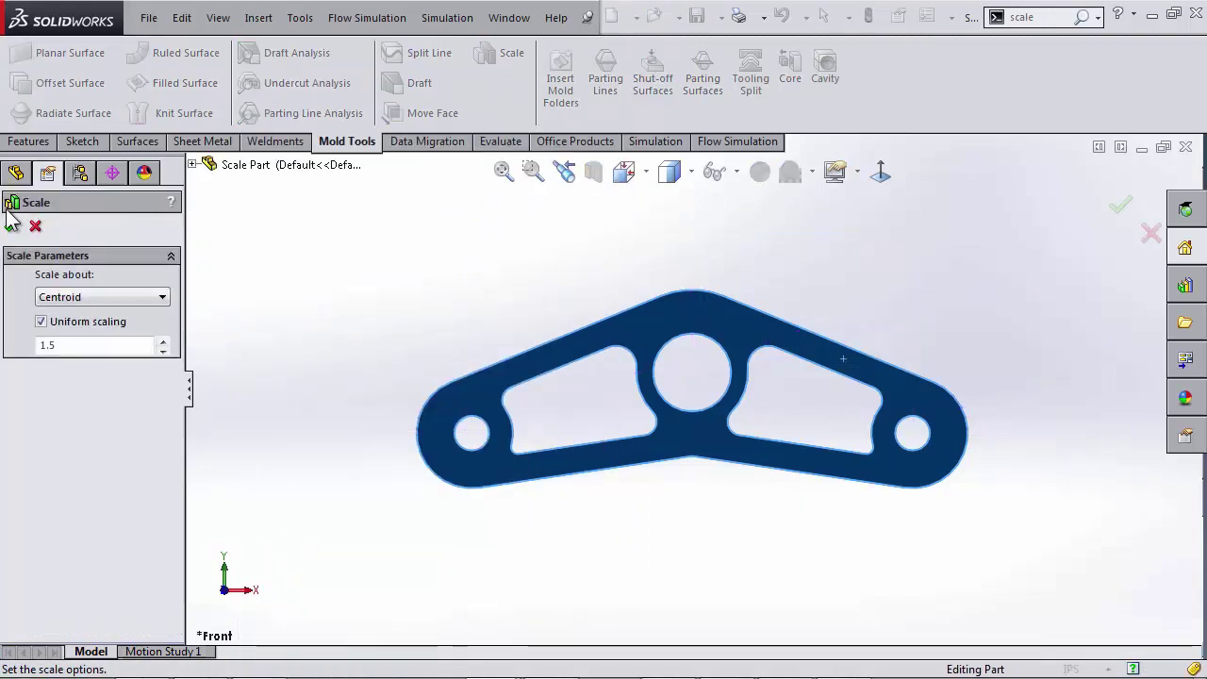
Keep Centroid as the scale centre and apply a uniform 1.5 scale to the bracket.
{"action": "left_click", "coordinate": [54, 299]}
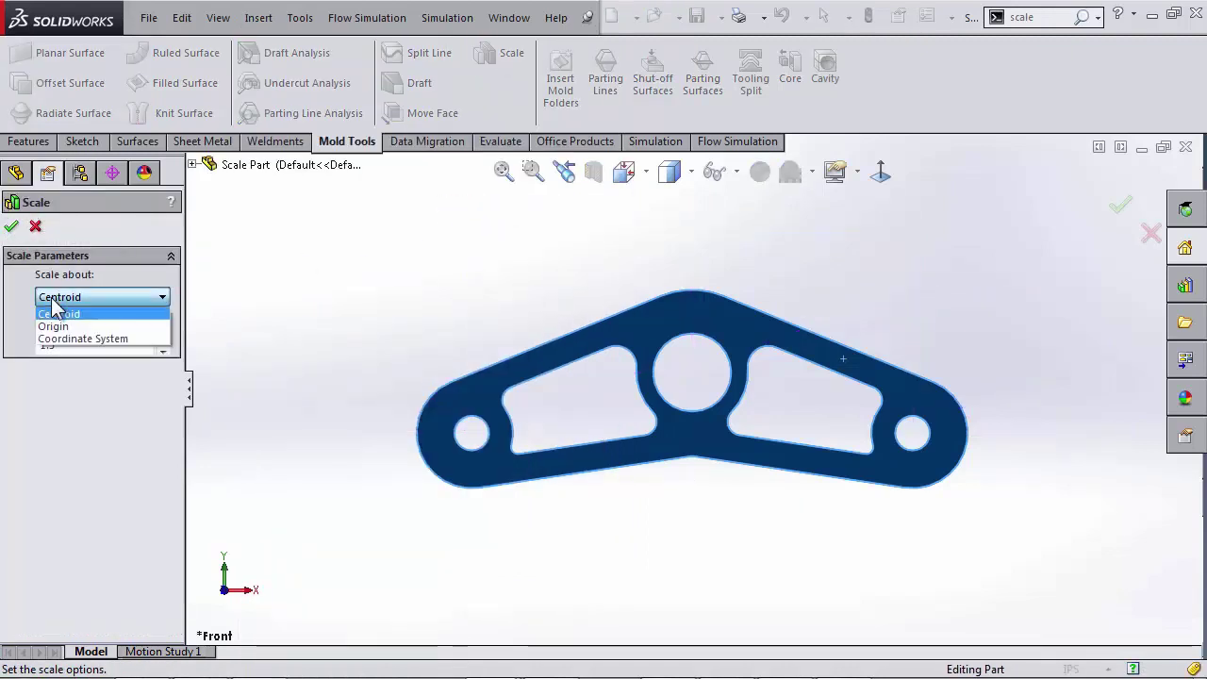
{"action": "left_click", "coordinate": [150, 270]}
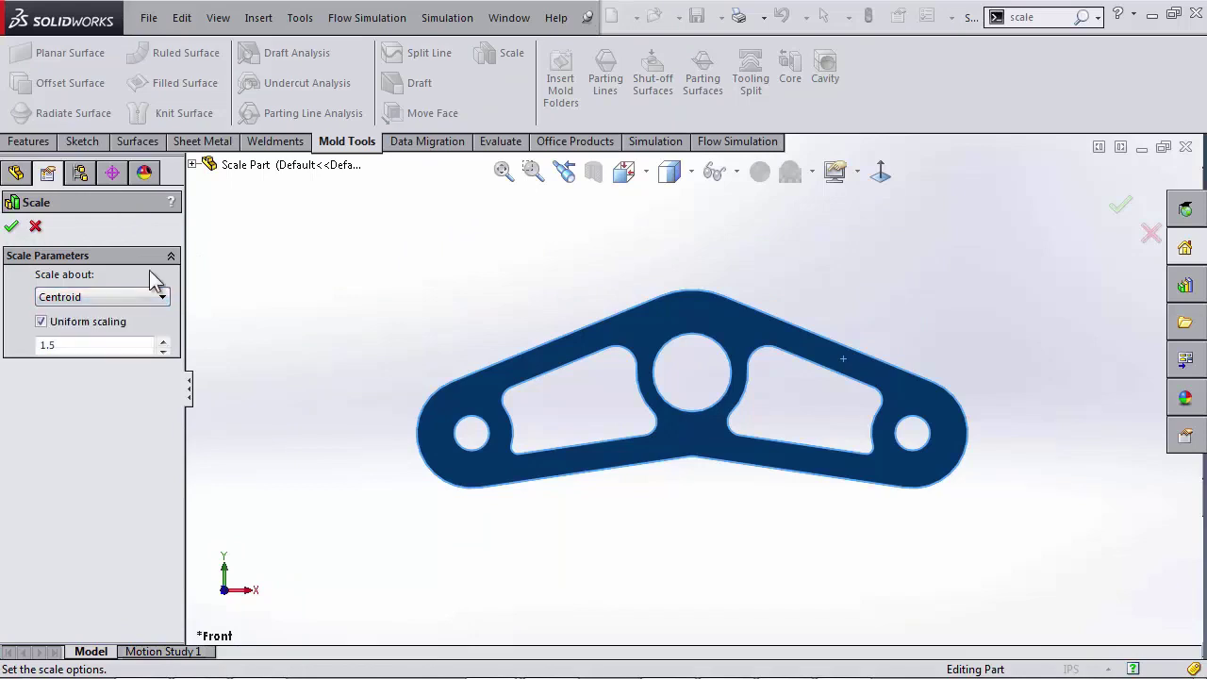
{"action": "left_click", "coordinate": [11, 229]}
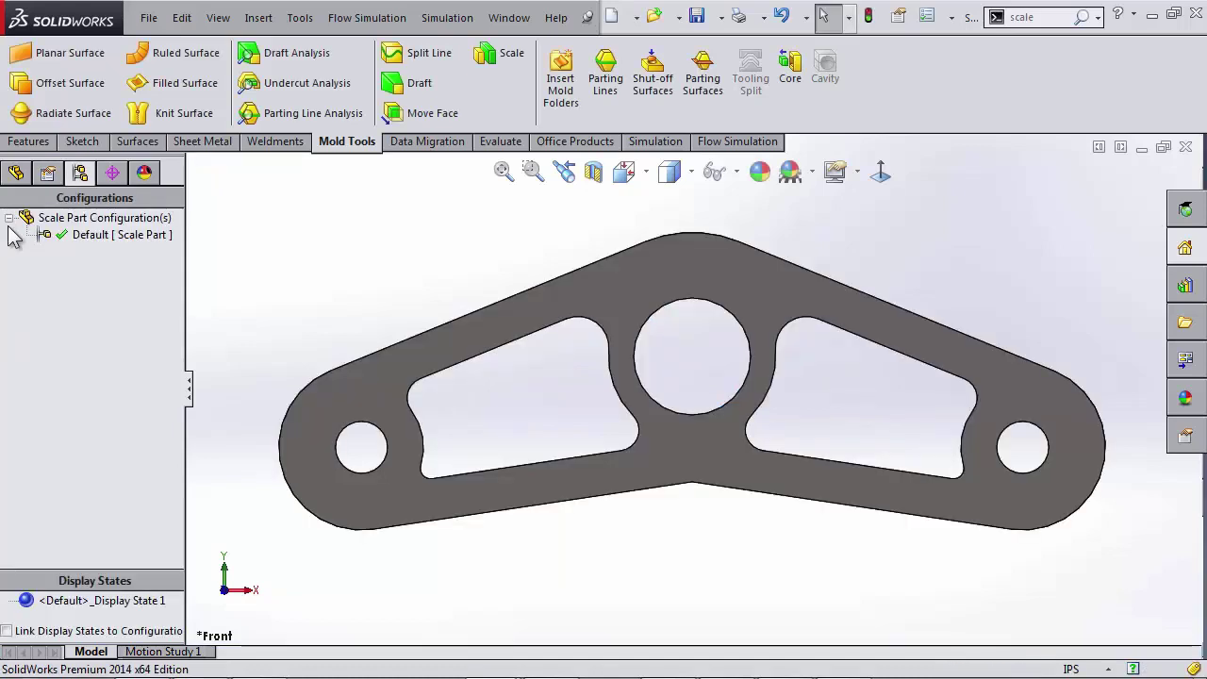
Check the scaled dimensions, then delete the Scale2 feature from the FeatureManager tree.
{"action": "left_click", "coordinate": [394, 374]}
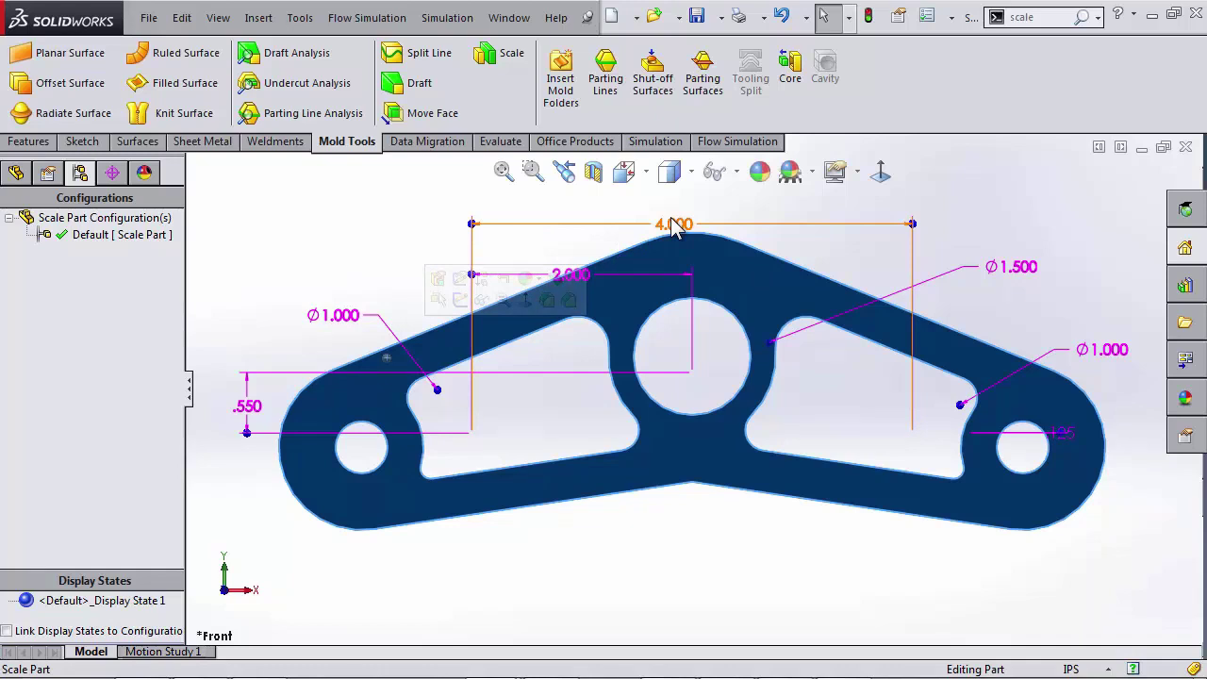
{"action": "left_click", "coordinate": [933, 188]}
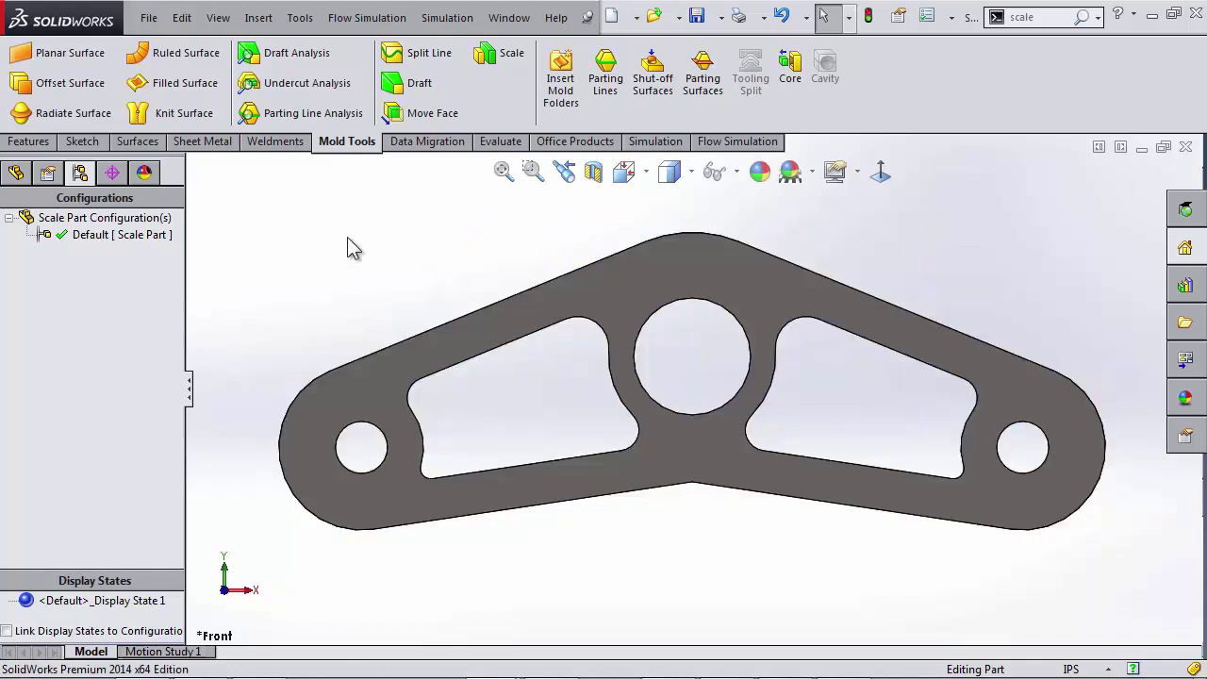
{"action": "left_click", "coordinate": [16, 173]}
{"action": "right_click", "coordinate": [56, 455]}
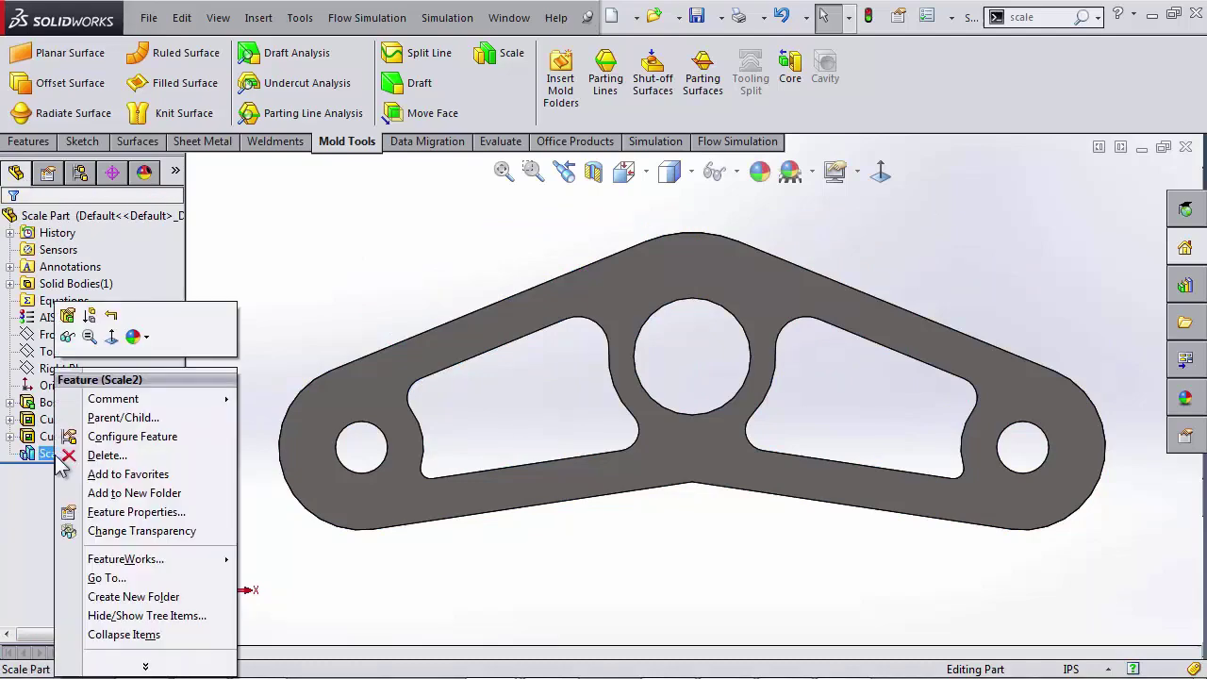
{"action": "left_click", "coordinate": [77, 456]}
{"action": "left_click", "coordinate": [674, 269]}
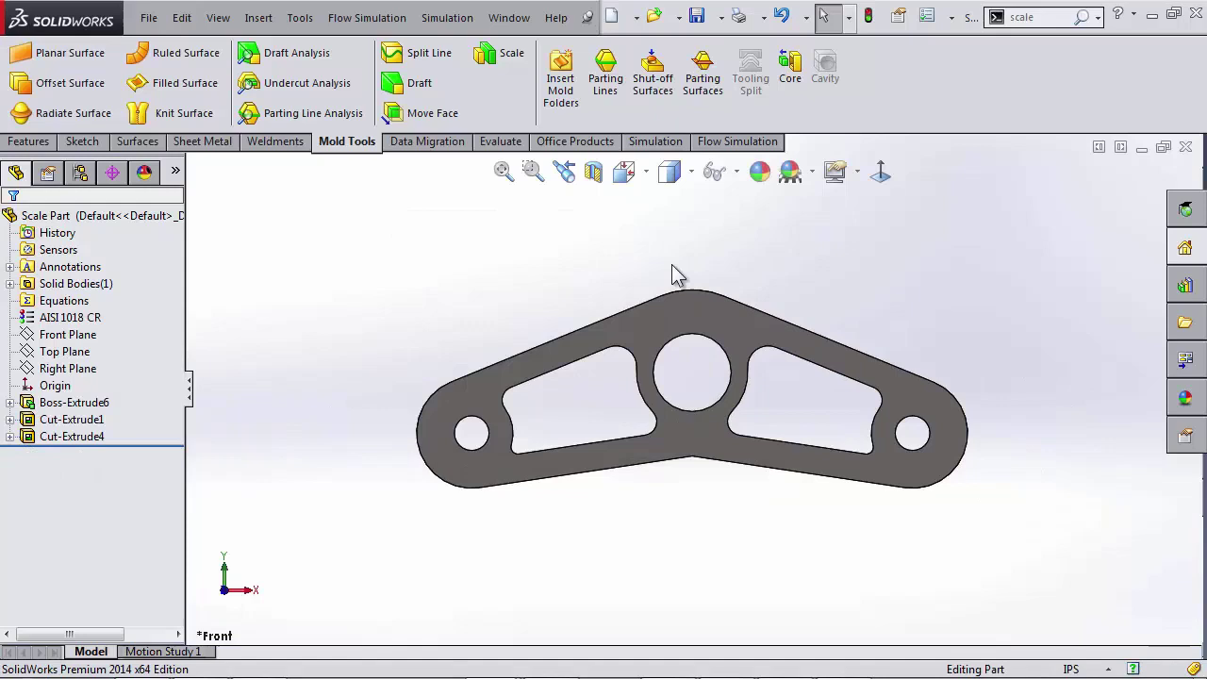
Insert an auto-created design table through Insert > Tables > Design Table, keeping the default options.
{"action": "left_click", "coordinate": [258, 21]}
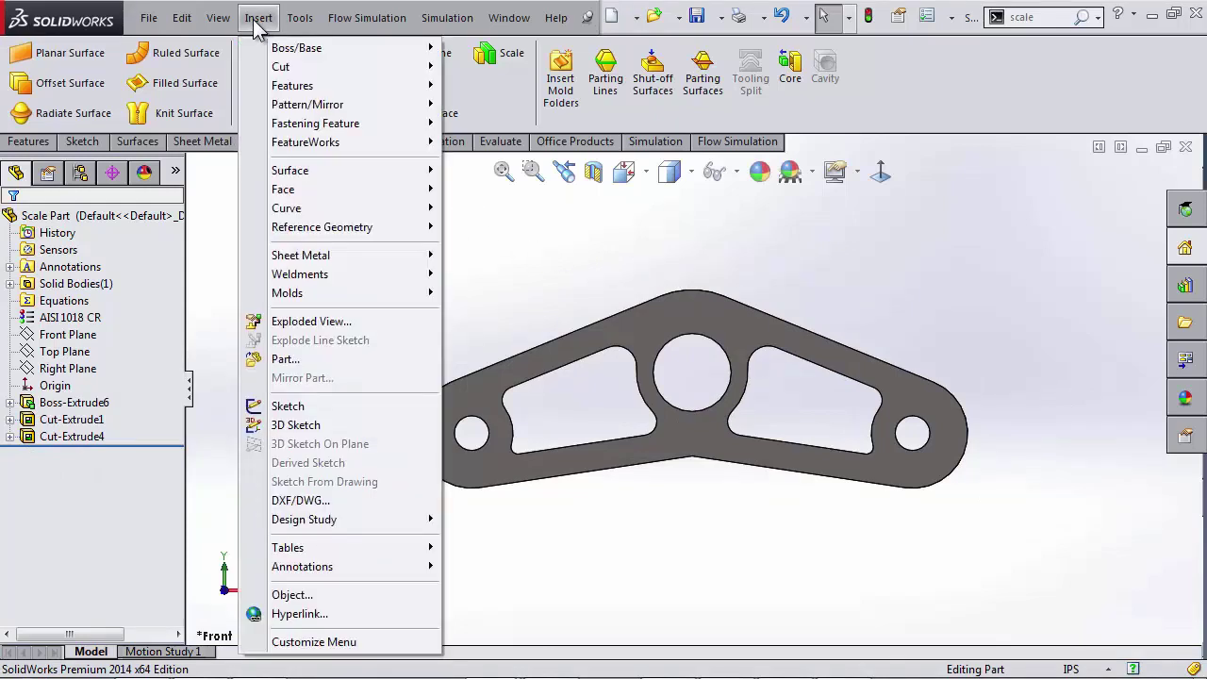
{"action": "mouse_move", "coordinate": [346, 549]}
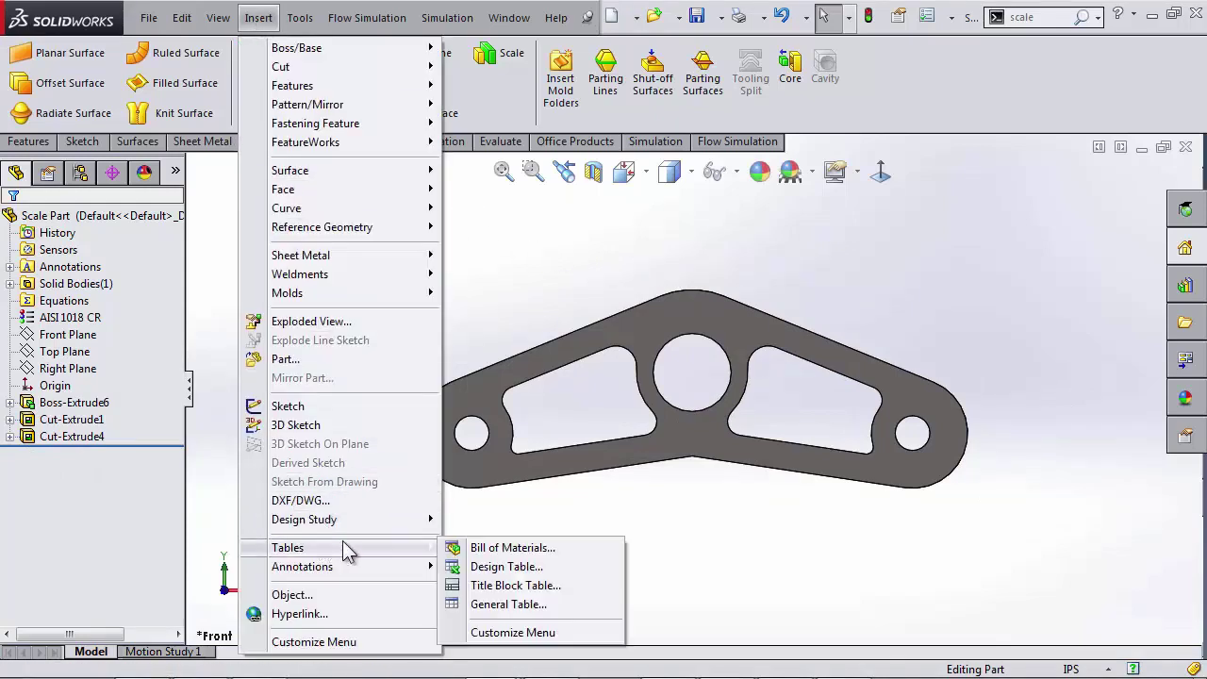
{"action": "left_click", "coordinate": [486, 570]}
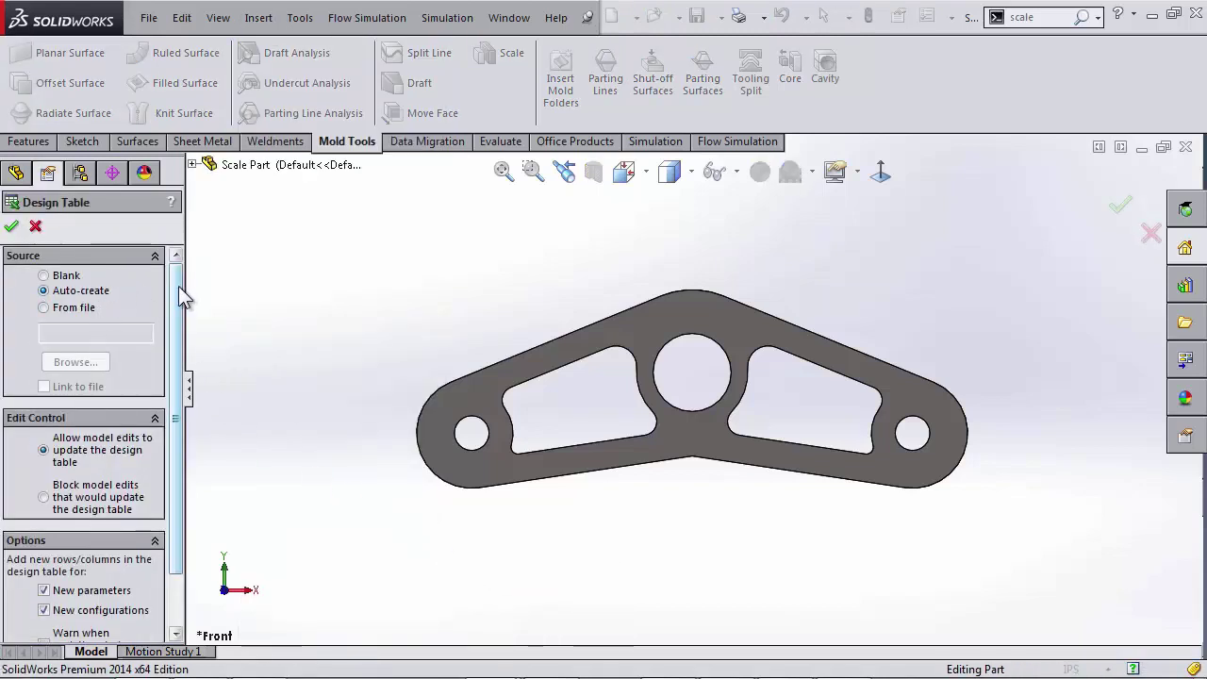
{"action": "left_click_drag", "start_coordinate": [178, 286], "coordinate": [185, 362]}
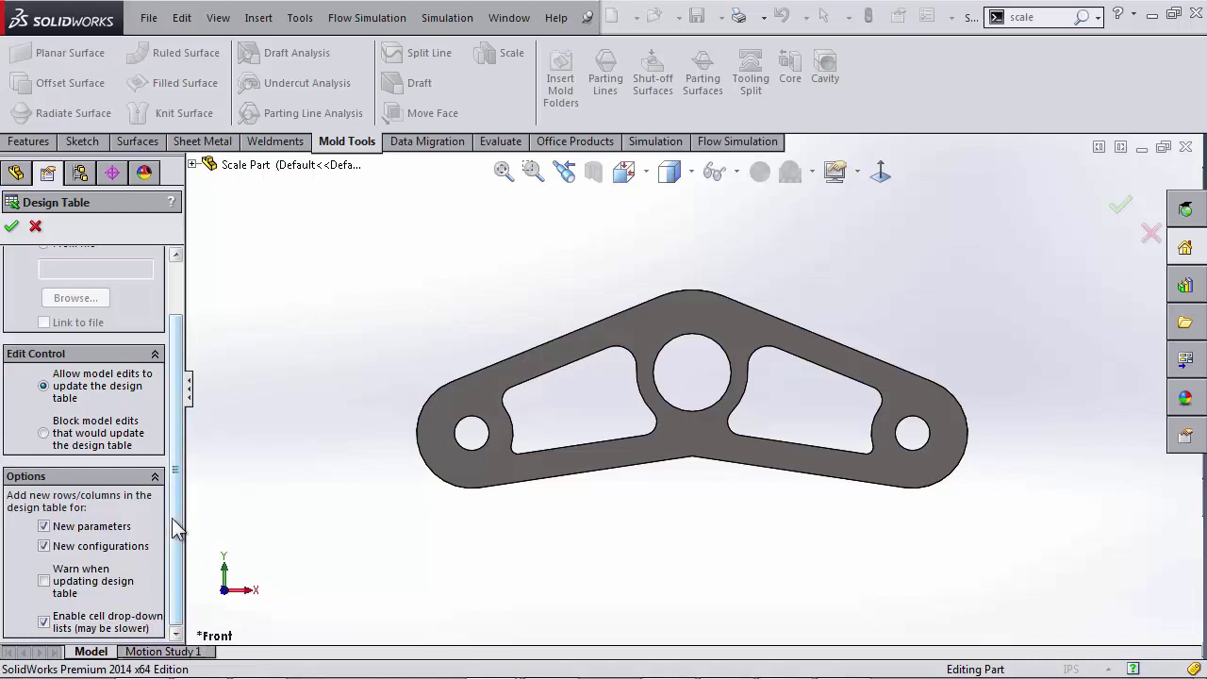
{"action": "left_click_drag", "start_coordinate": [179, 526], "coordinate": [180, 370]}
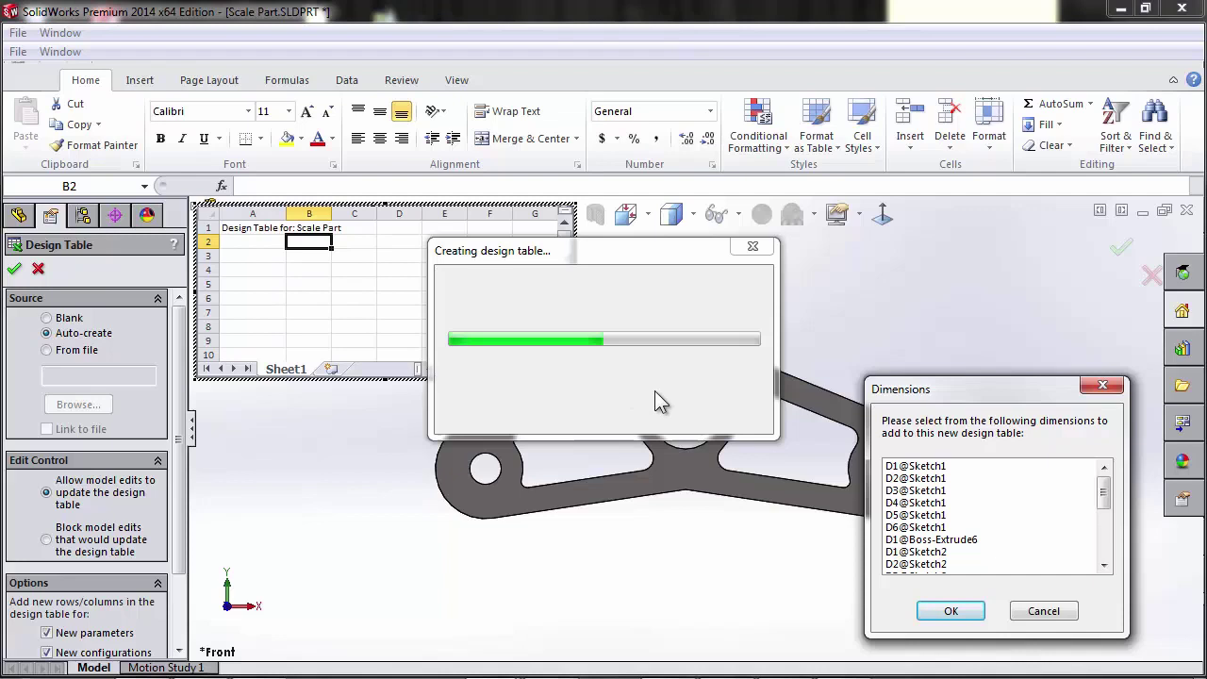
Add every dimension from D1@Sketch1 to D11@Sketch6 to the design table and close its worksheet.
{"action": "left_click", "coordinate": [939, 472]}
{"action": "left_click", "coordinate": [932, 540]}
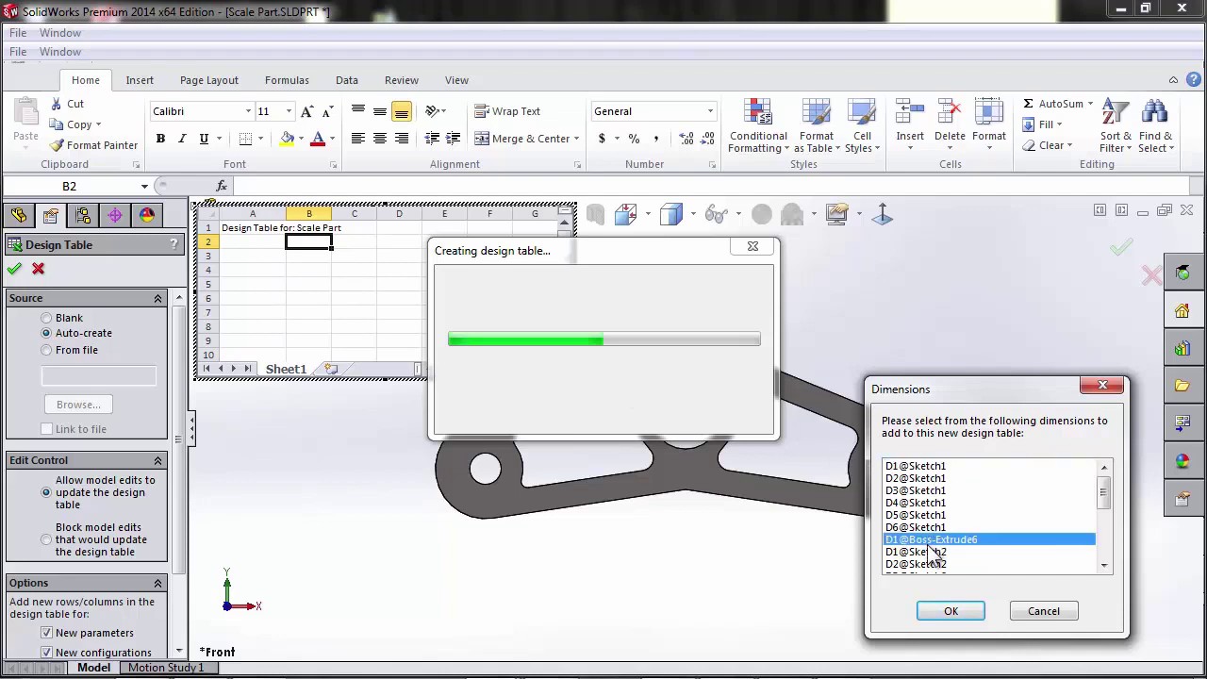
{"action": "left_click", "coordinate": [943, 478], "text": "ctrl"}
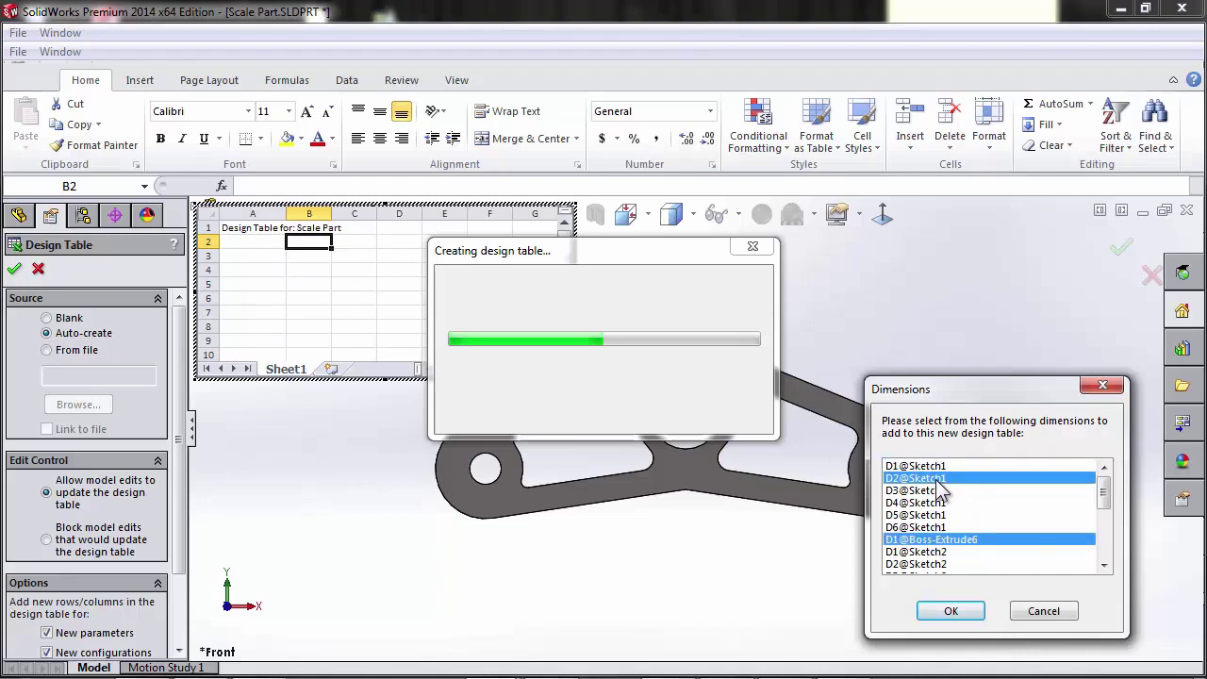
{"action": "scroll", "coordinate": [1118, 545], "scroll_direction": "down", "scroll_amount": 5}
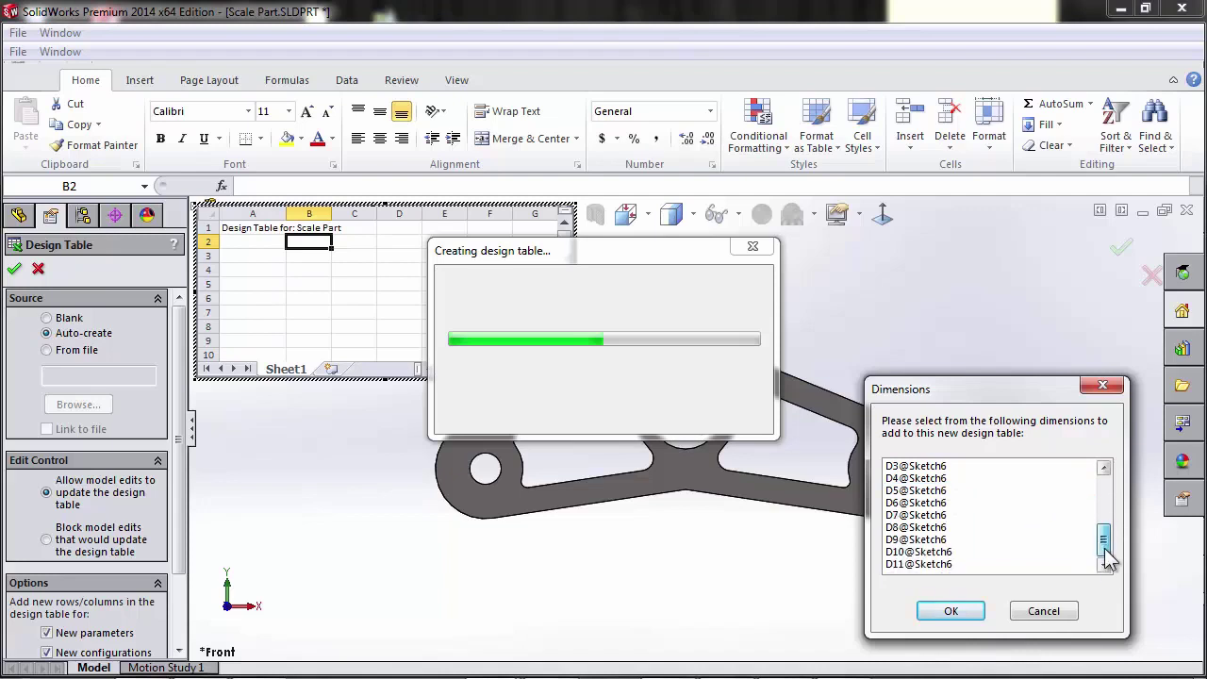
{"action": "left_click", "coordinate": [945, 566], "text": "shift"}
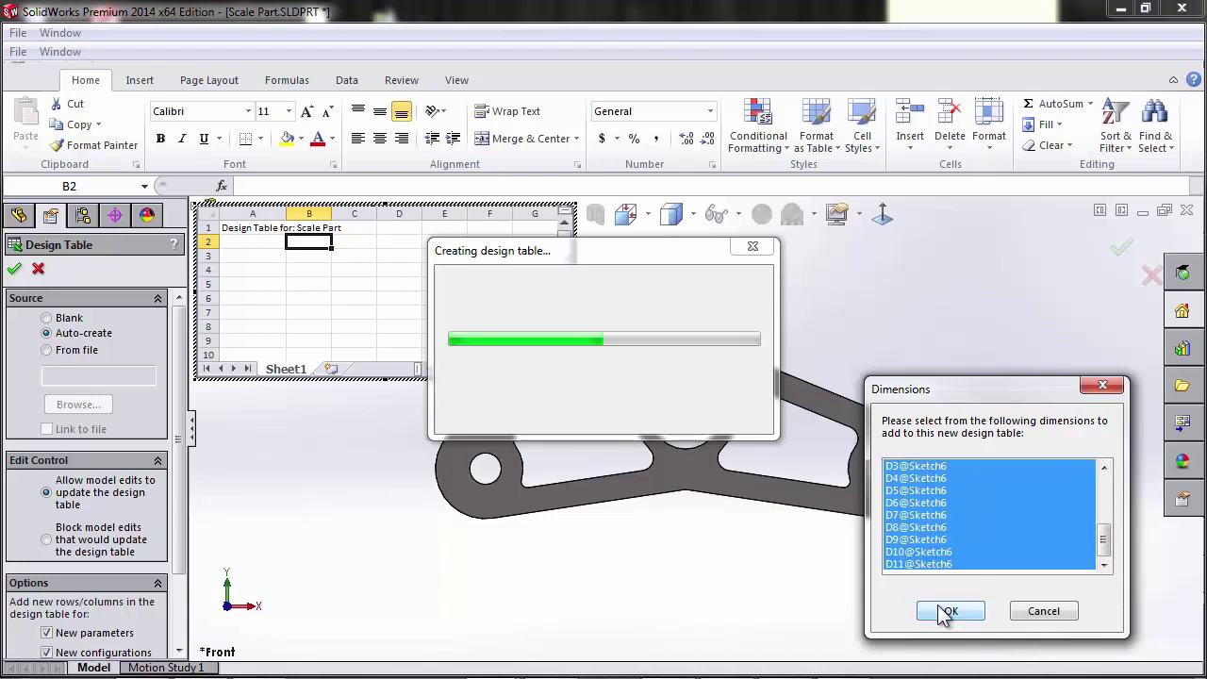
{"action": "left_click", "coordinate": [941, 610]}
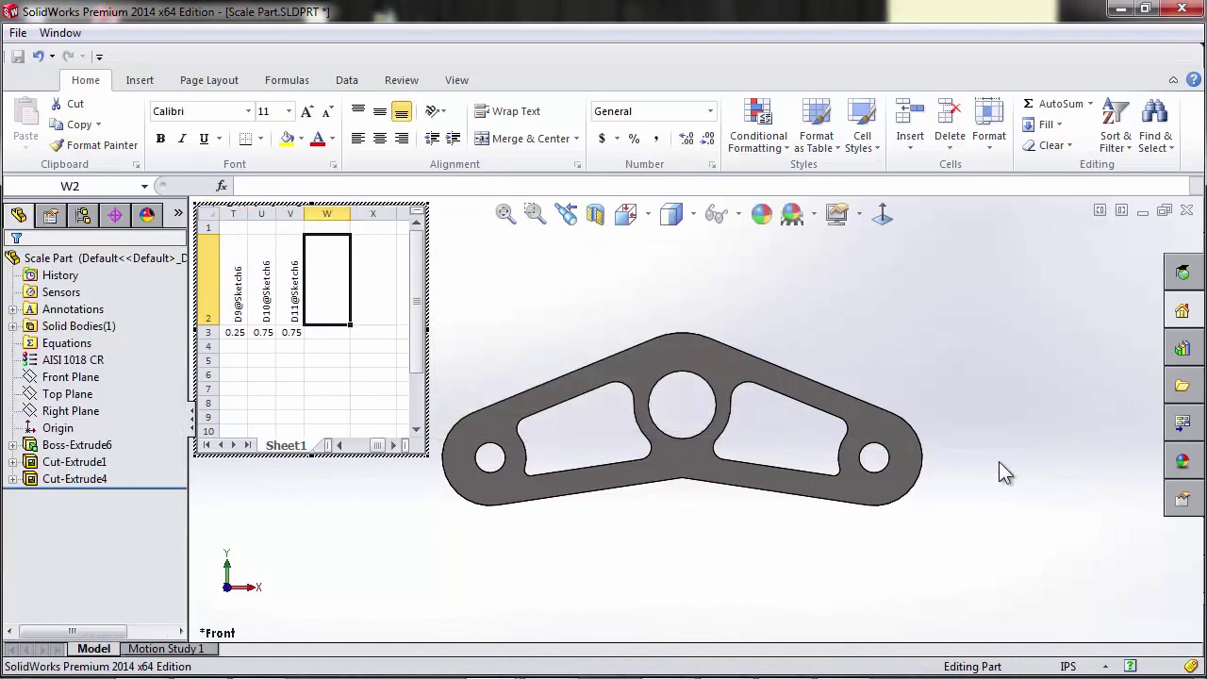
{"action": "left_click_drag", "start_coordinate": [380, 443], "coordinate": [349, 446]}
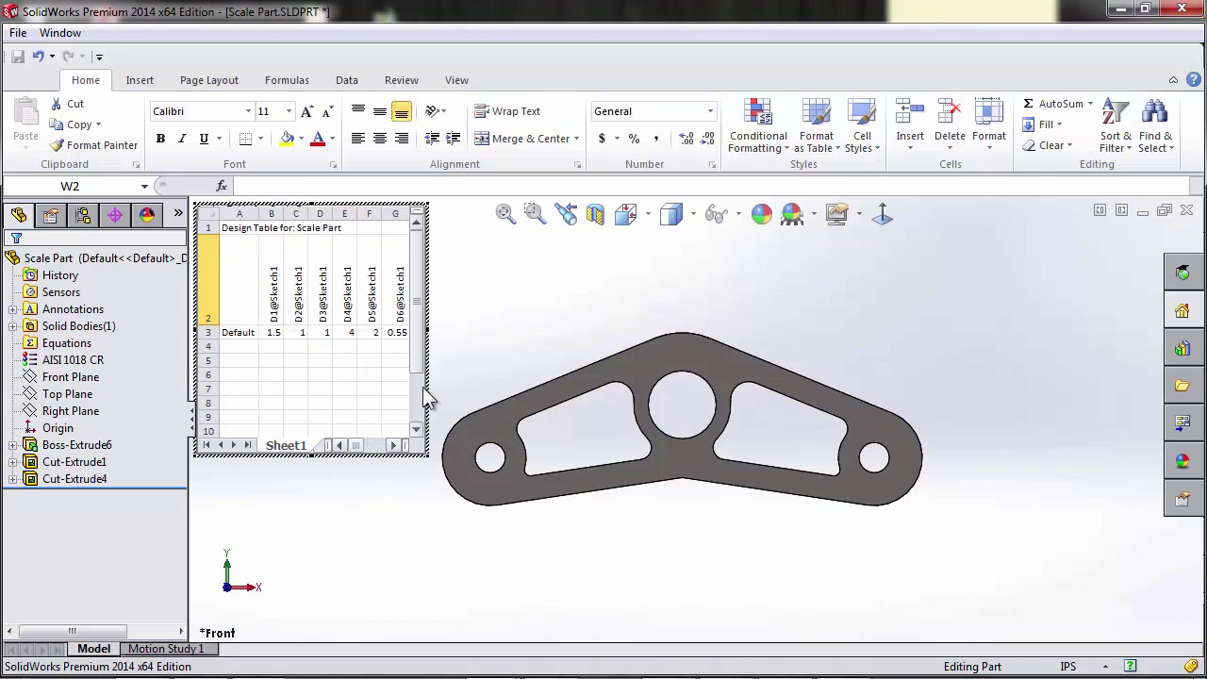
{"action": "left_click", "coordinate": [506, 311]}
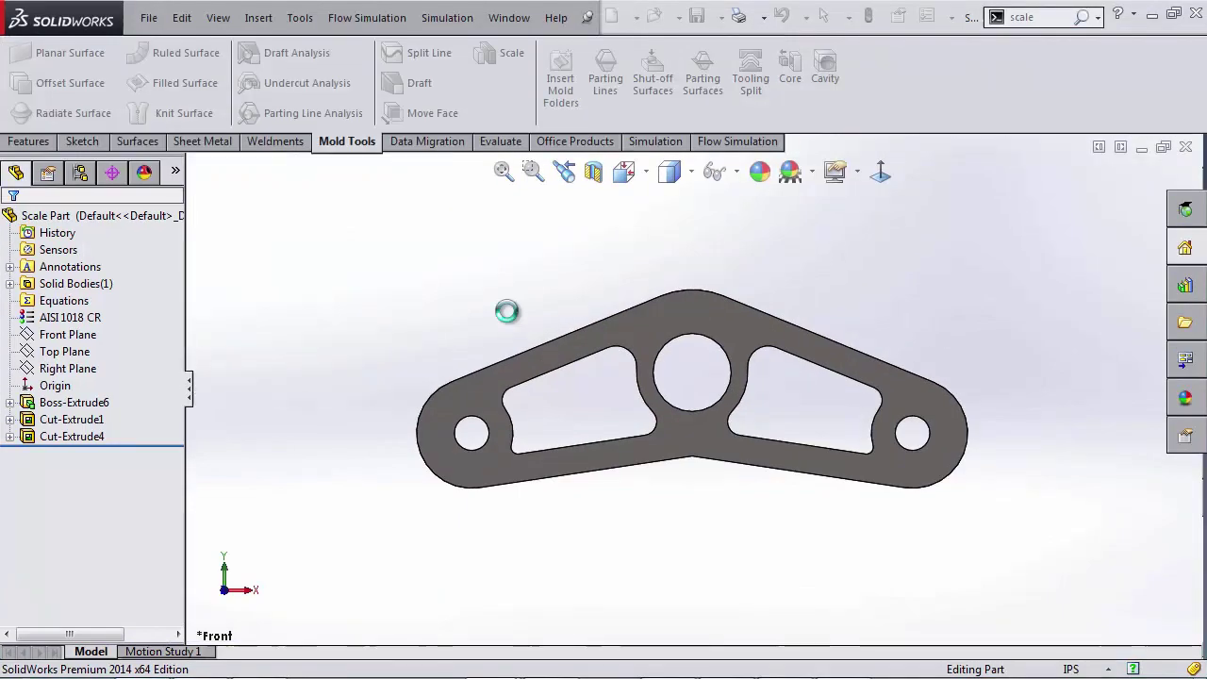
Open the Design Table from ConfigurationManager's Tables folder for editing in a separate Excel window.
{"action": "left_click", "coordinate": [81, 172]}
{"action": "left_click", "coordinate": [26, 235]}
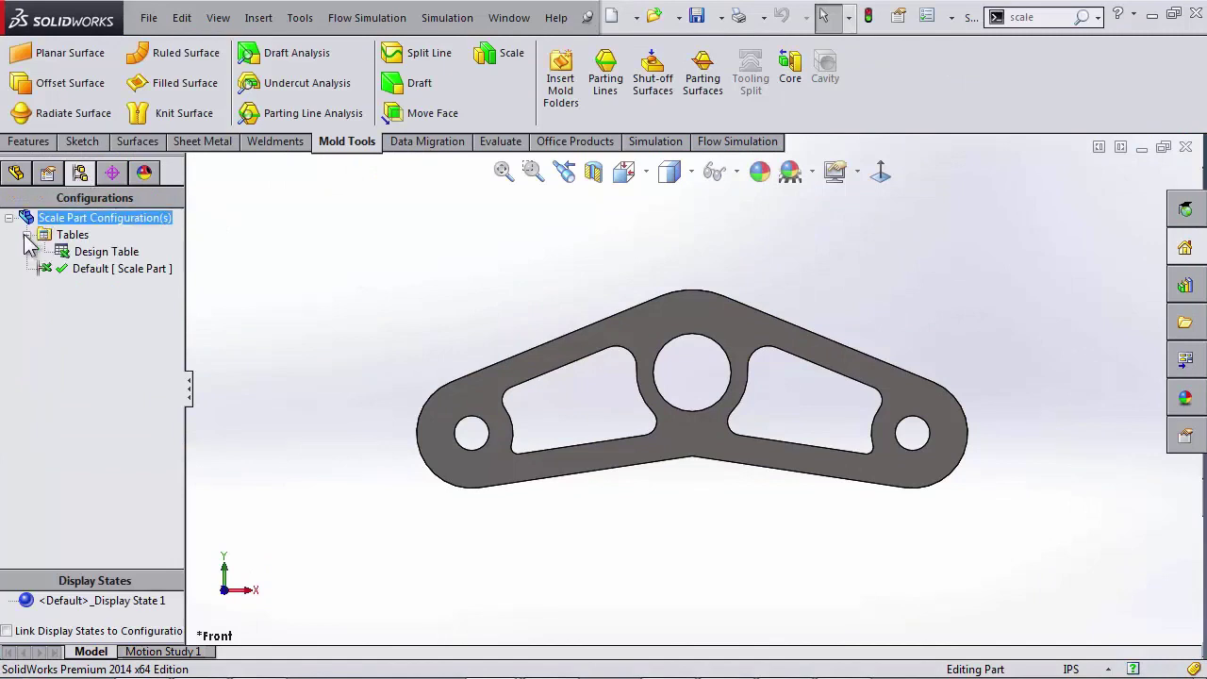
{"action": "right_click", "coordinate": [94, 255]}
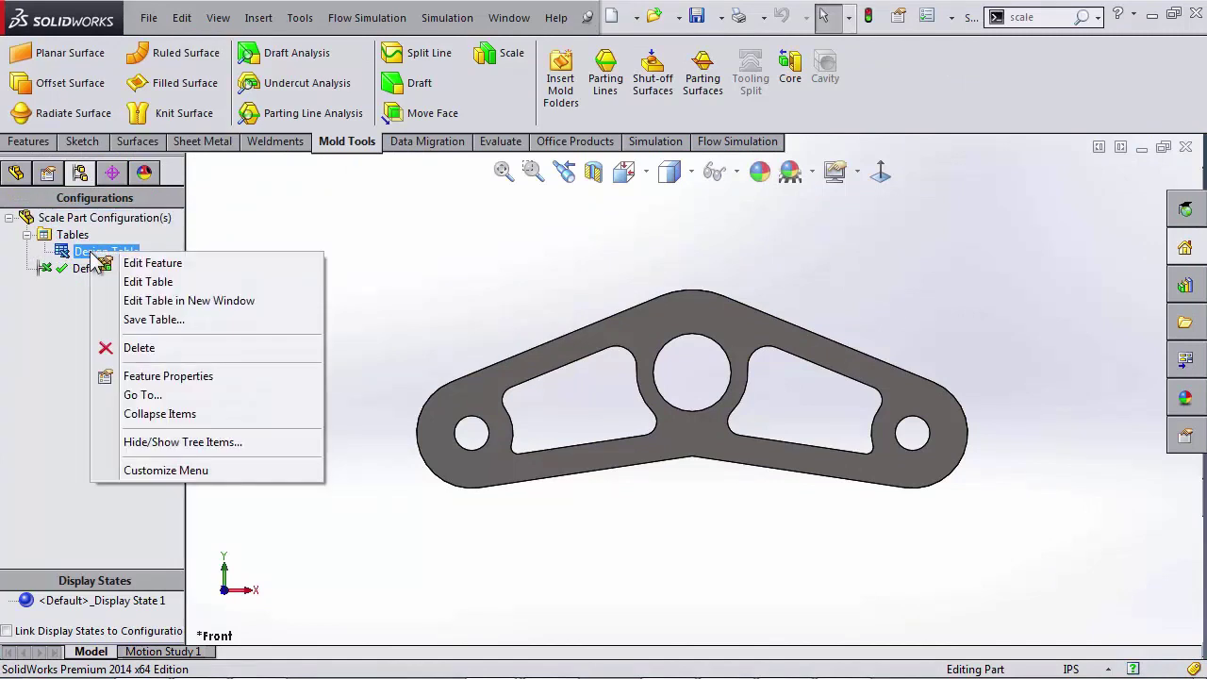
{"action": "left_click", "coordinate": [200, 300]}
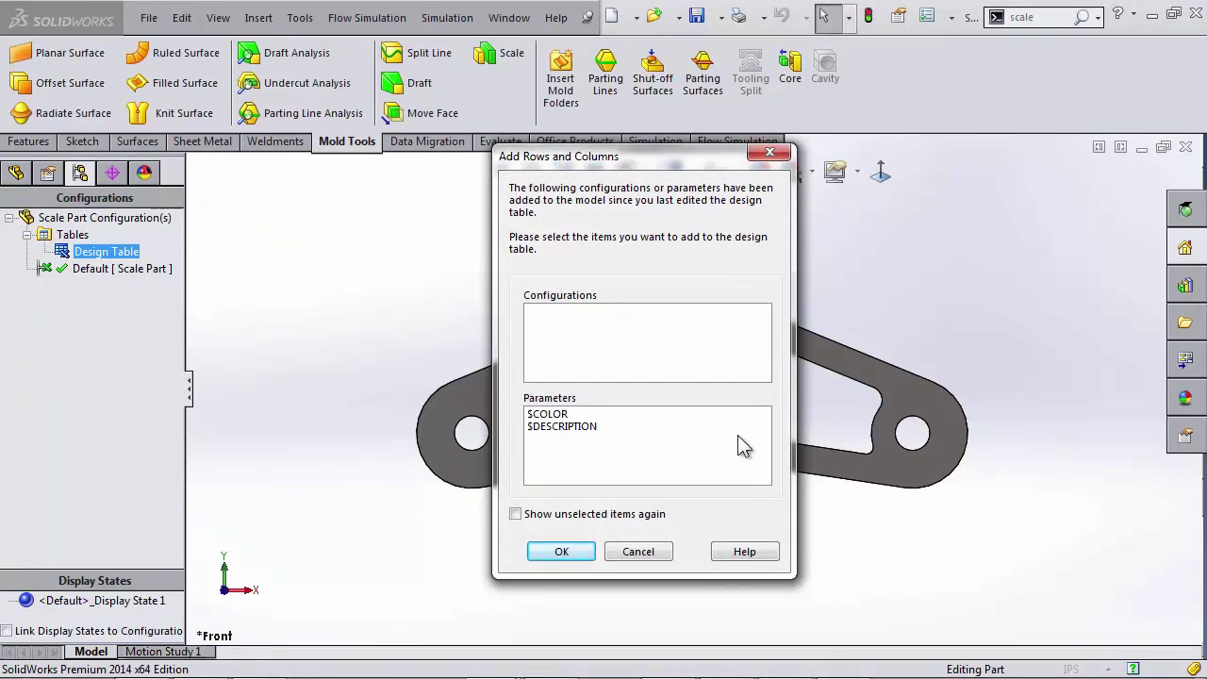
{"action": "left_click", "coordinate": [559, 551]}
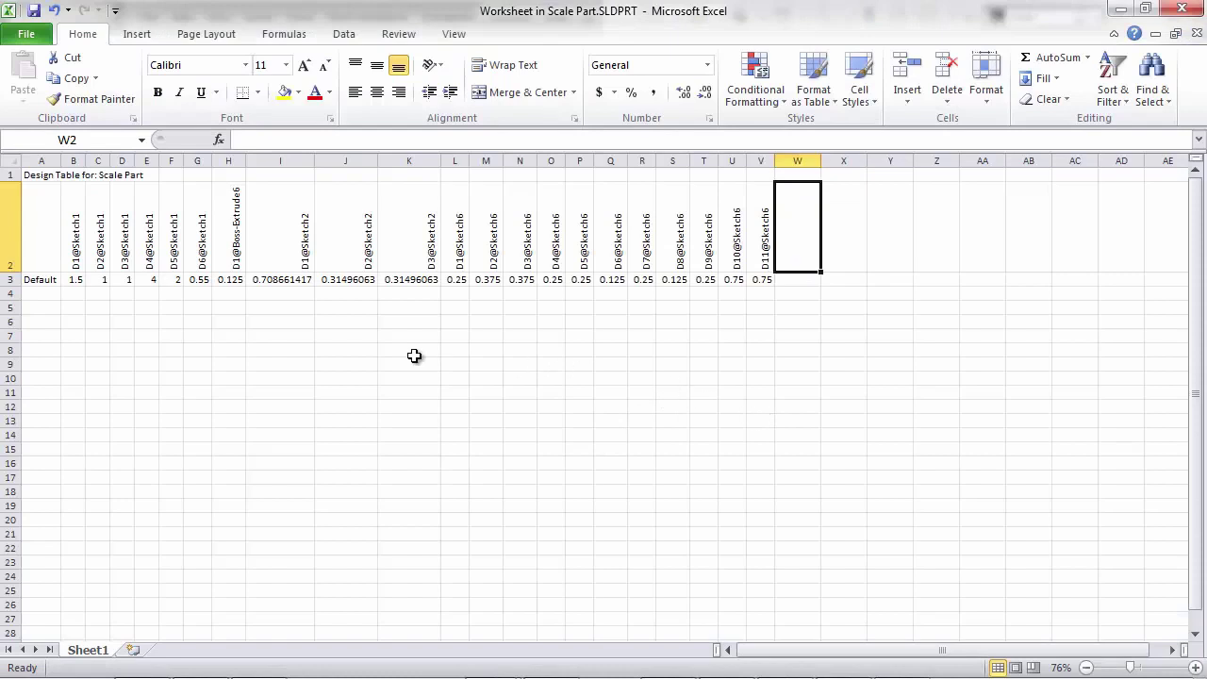
Name a new design-table row 'scaled' in cell A4.
{"action": "left_click", "coordinate": [57, 293]}
{"action": "type", "text": "scl"}
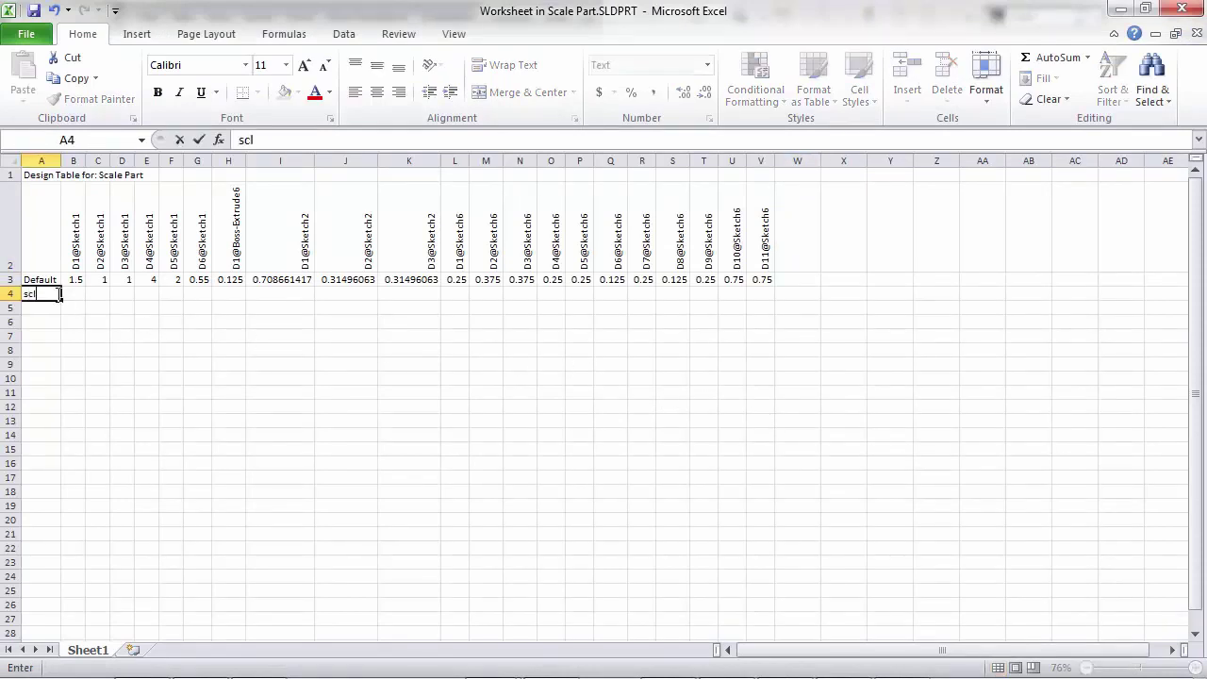
{"action": "key", "text": "BackSpace"}
{"action": "type", "text": "aled"}
{"action": "key", "text": "Return"}
Enter a 1.5× formula referencing B3 in B4 and fill it across row 4 to column V.
{"action": "left_click", "coordinate": [63, 293]}
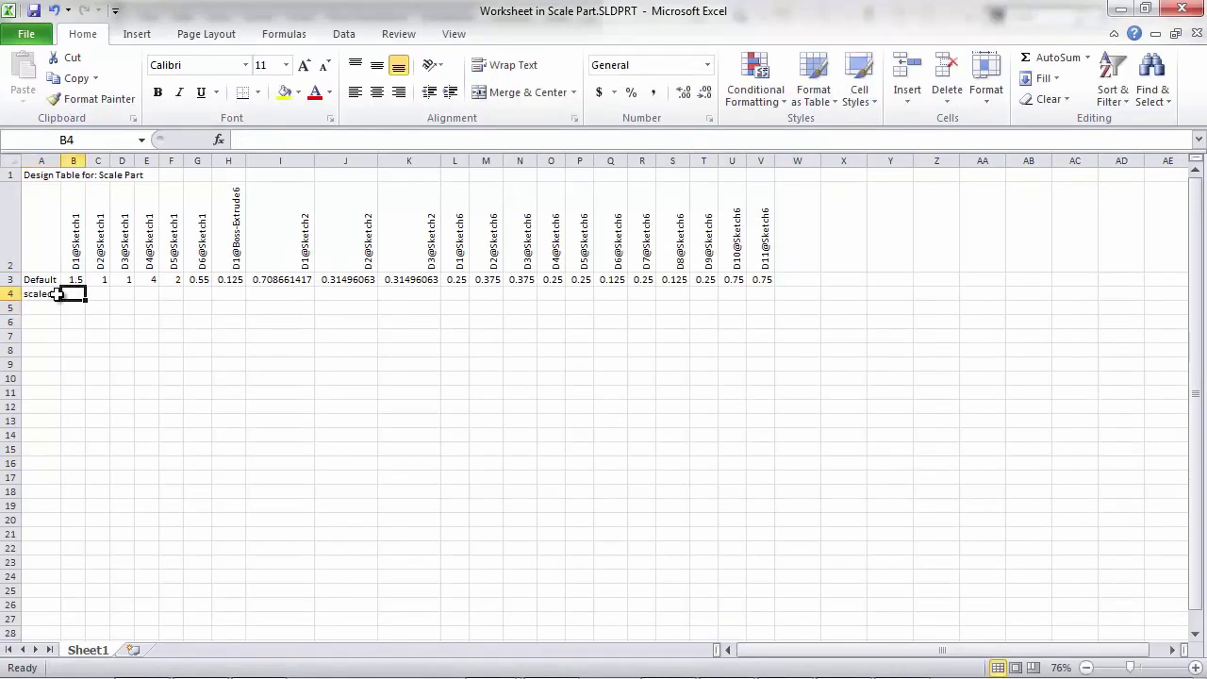
{"action": "type", "text": "="}
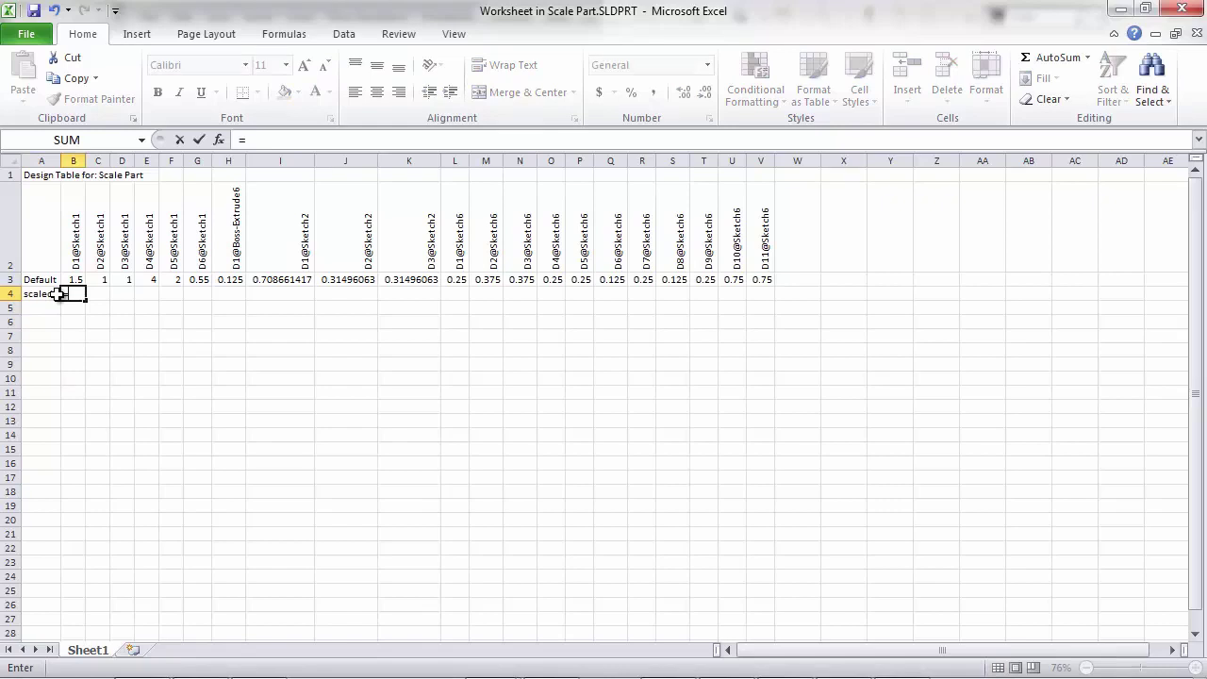
{"action": "key", "text": "Up"}
{"action": "type", "text": "*2"}
{"action": "key", "text": "Return"}
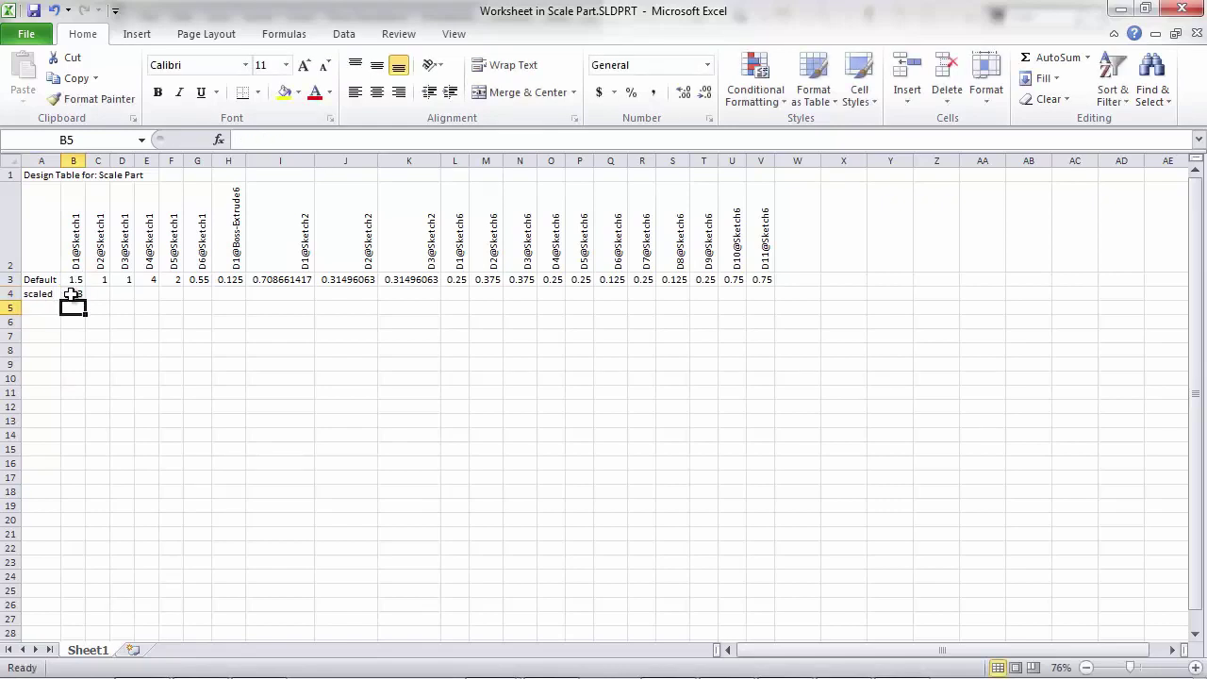
{"action": "left_click", "coordinate": [72, 293]}
{"action": "left_click_drag", "start_coordinate": [88, 301], "coordinate": [775, 317]}
{"action": "left_click", "coordinate": [795, 336]}
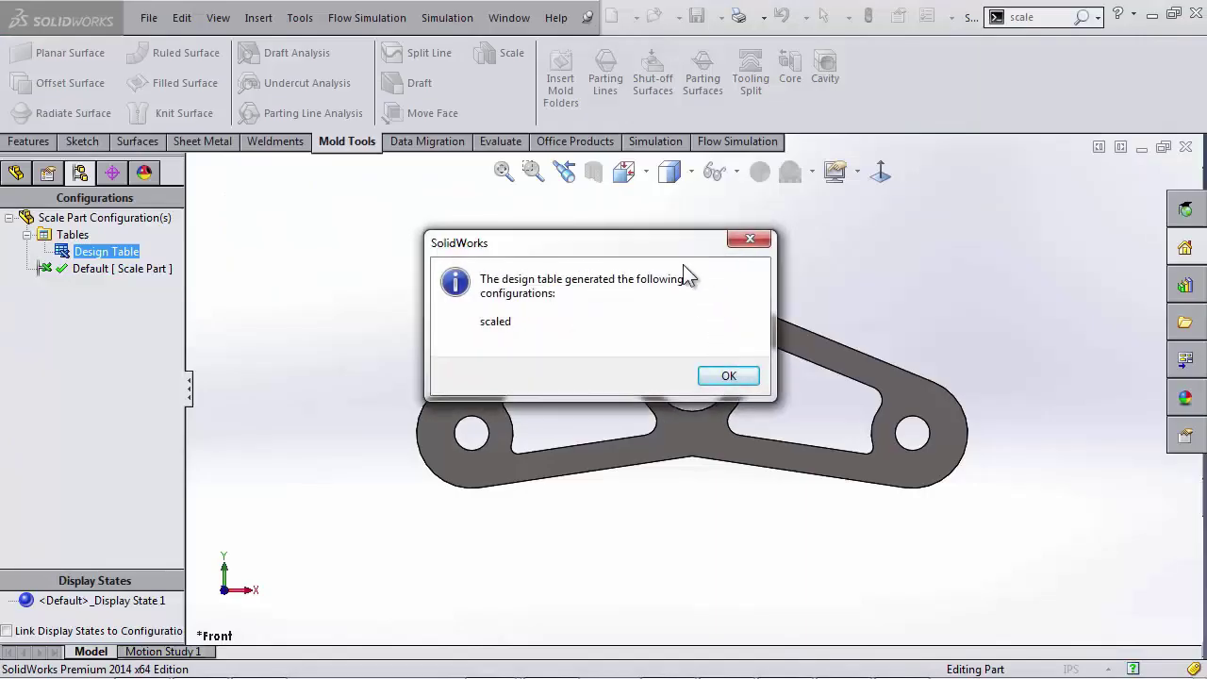
Activate the 'scaled' configuration and fit the enlarged bracket showing 6.000, 3.000 and Ø2.250.
{"action": "left_click", "coordinate": [730, 374]}
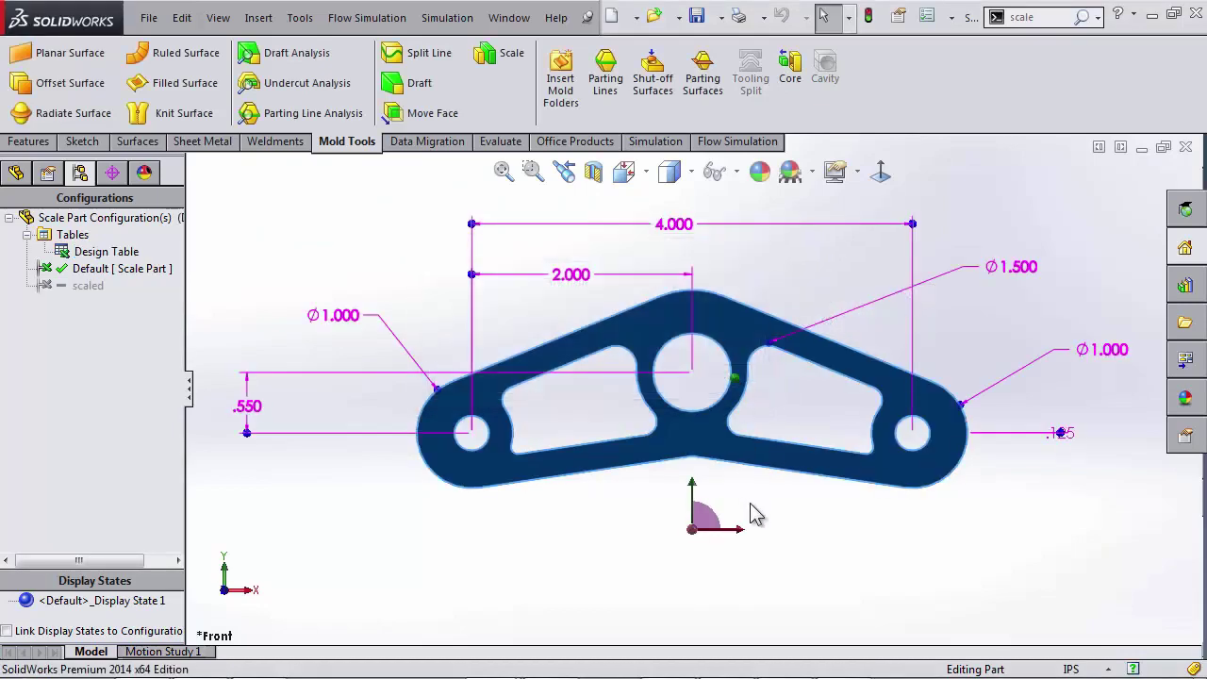
{"action": "left_click", "coordinate": [755, 514]}
{"action": "double_click", "coordinate": [85, 285]}
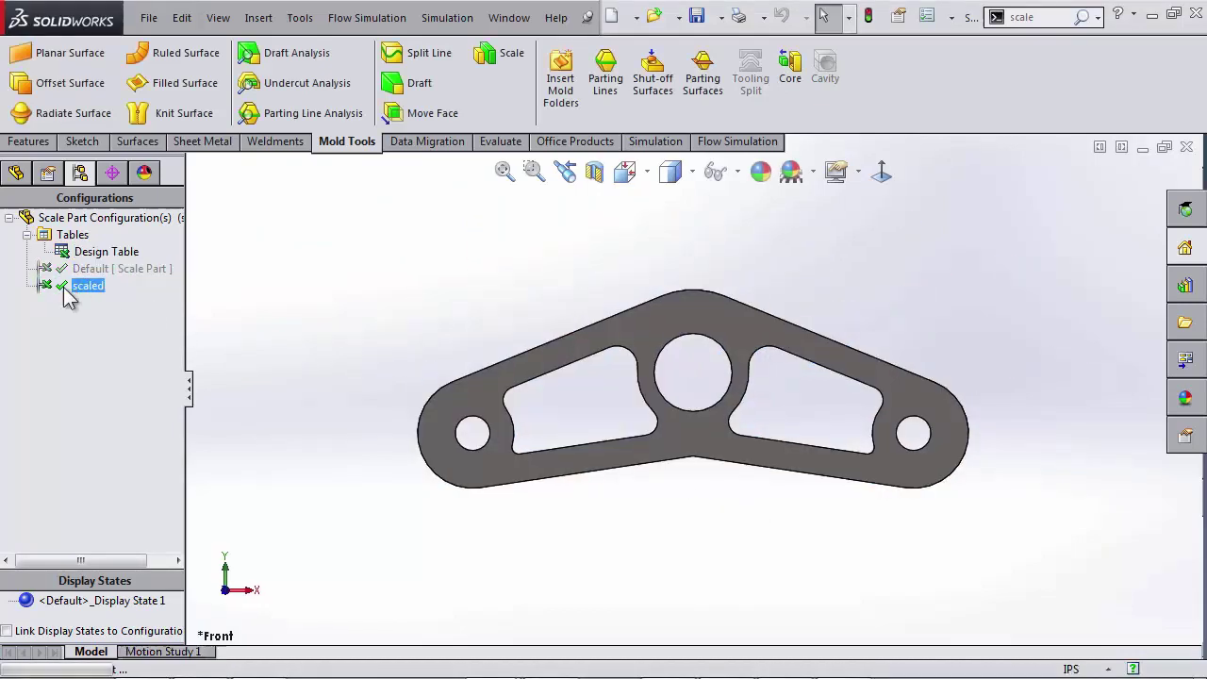
{"action": "left_click", "coordinate": [472, 359]}
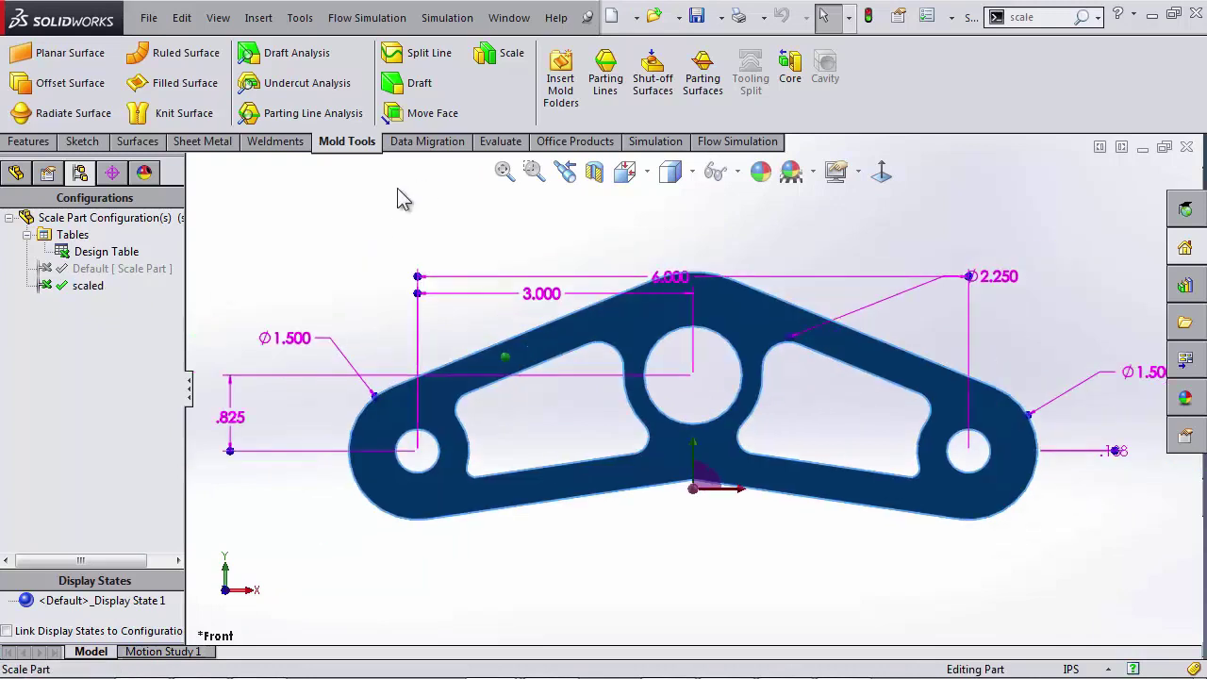
{"action": "key", "text": "f"}
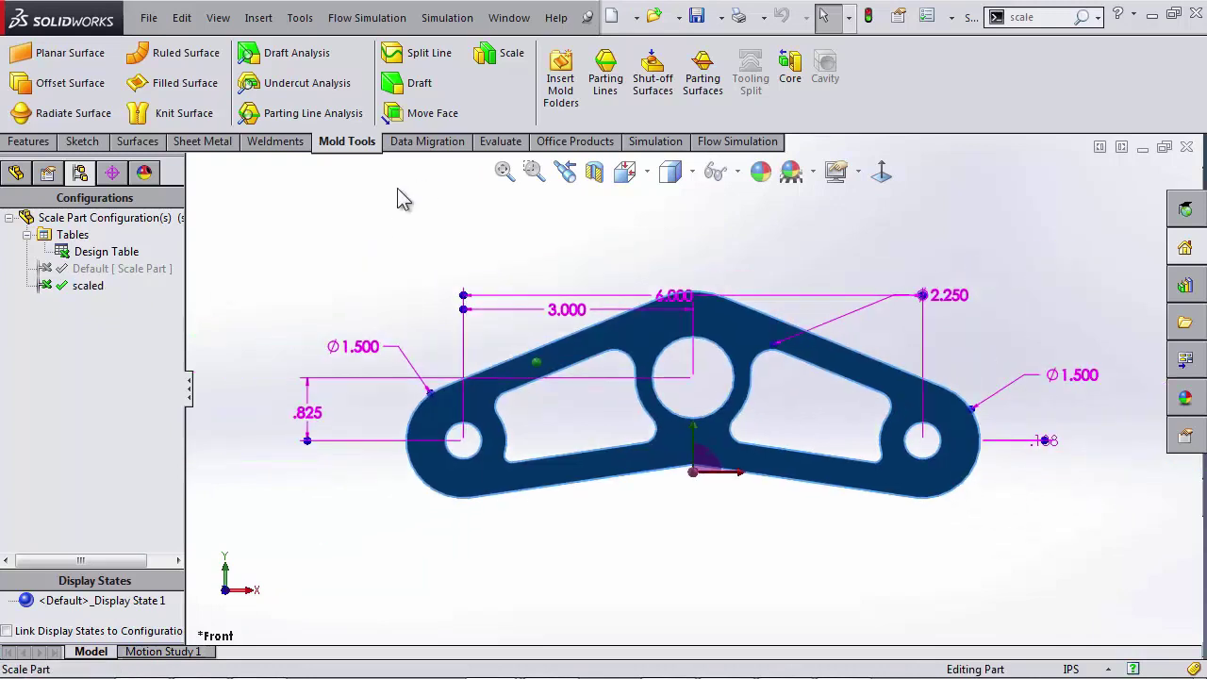